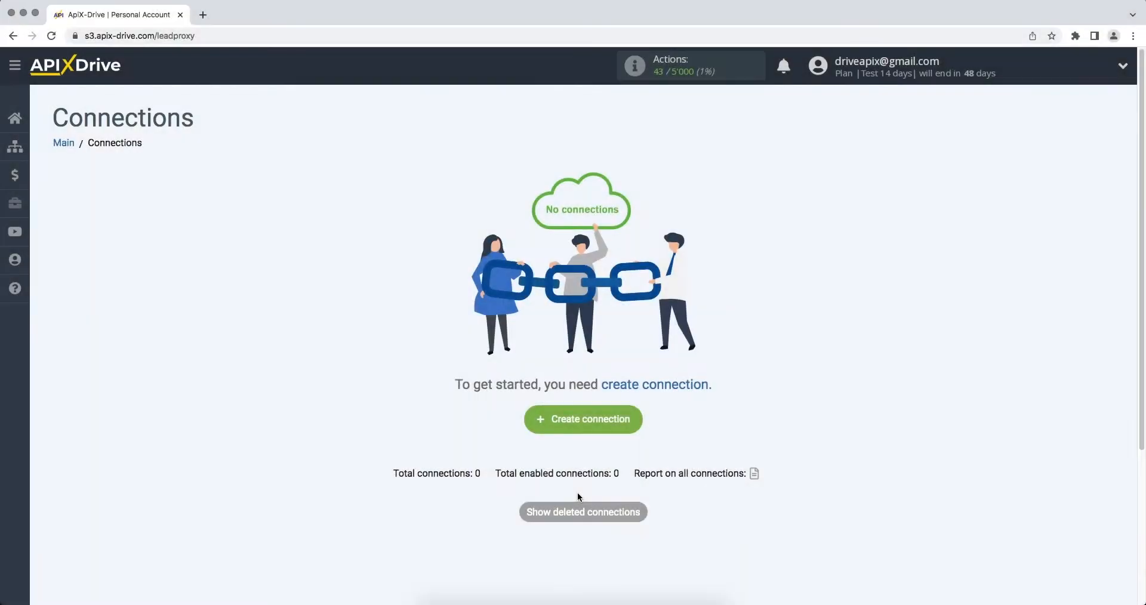
# Start a new connection and choose Smartsheet as the data source system
pyautogui.click(540, 427)
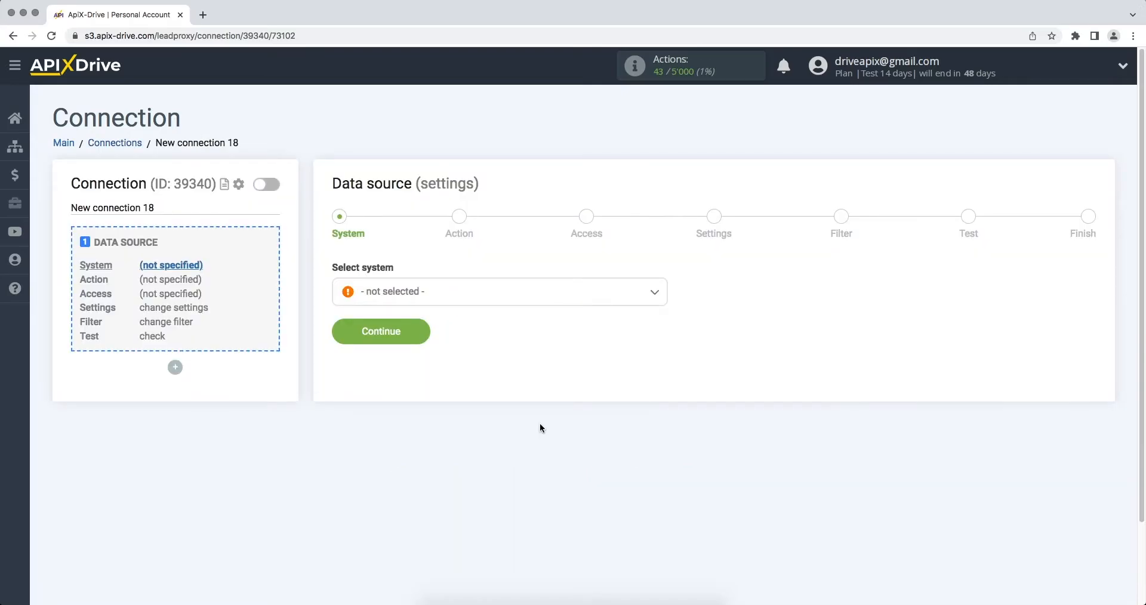
pyautogui.click(602, 301)
pyautogui.moveTo(665, 317); pyautogui.dragTo(666, 460)
pyautogui.click(451, 359)
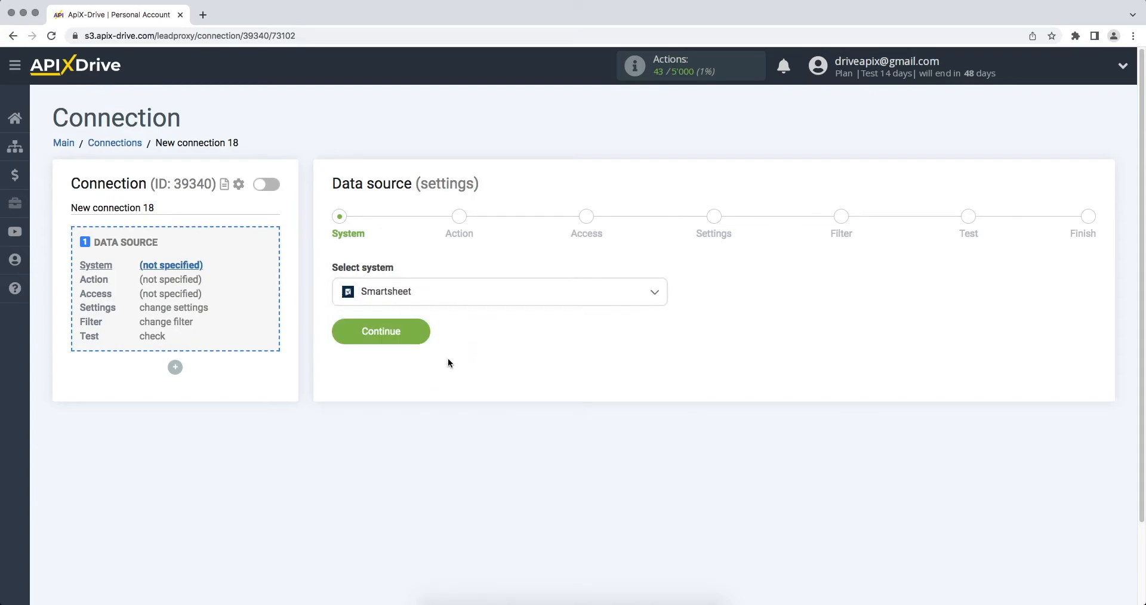
pyautogui.click(339, 336)
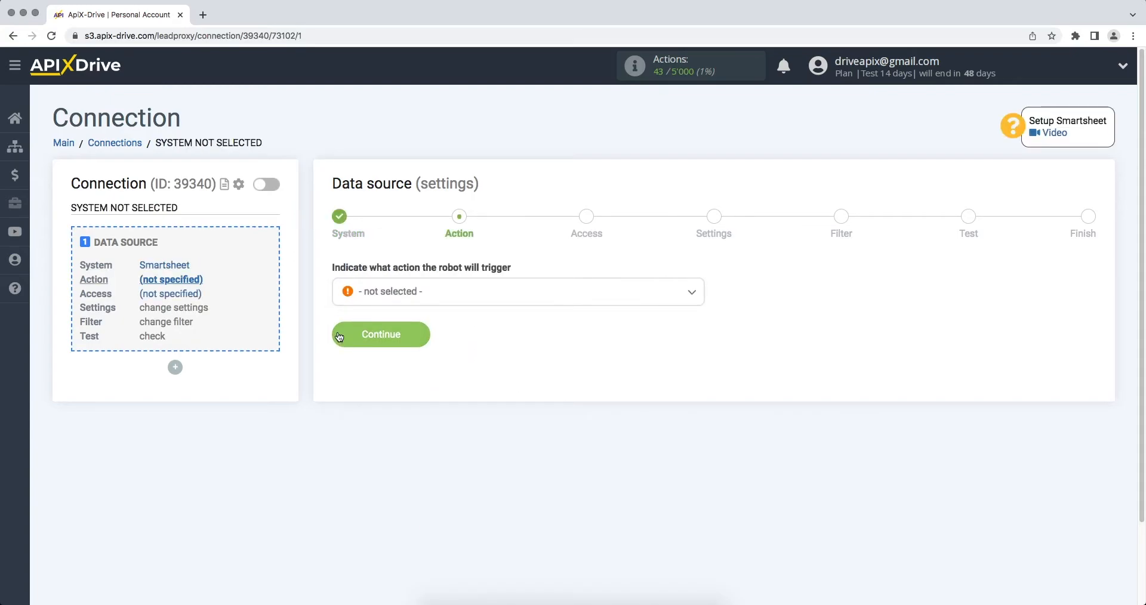
# Set the Smartsheet action to Get ROWS (new) and continue to the access step
pyautogui.click(400, 291)
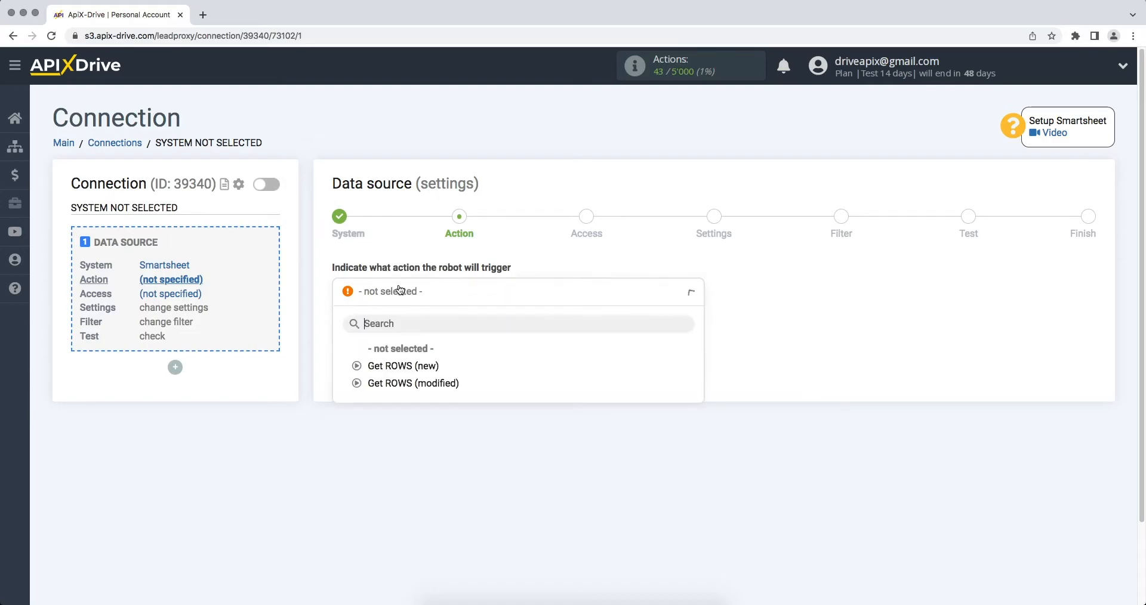
pyautogui.click(392, 363)
pyautogui.click(352, 336)
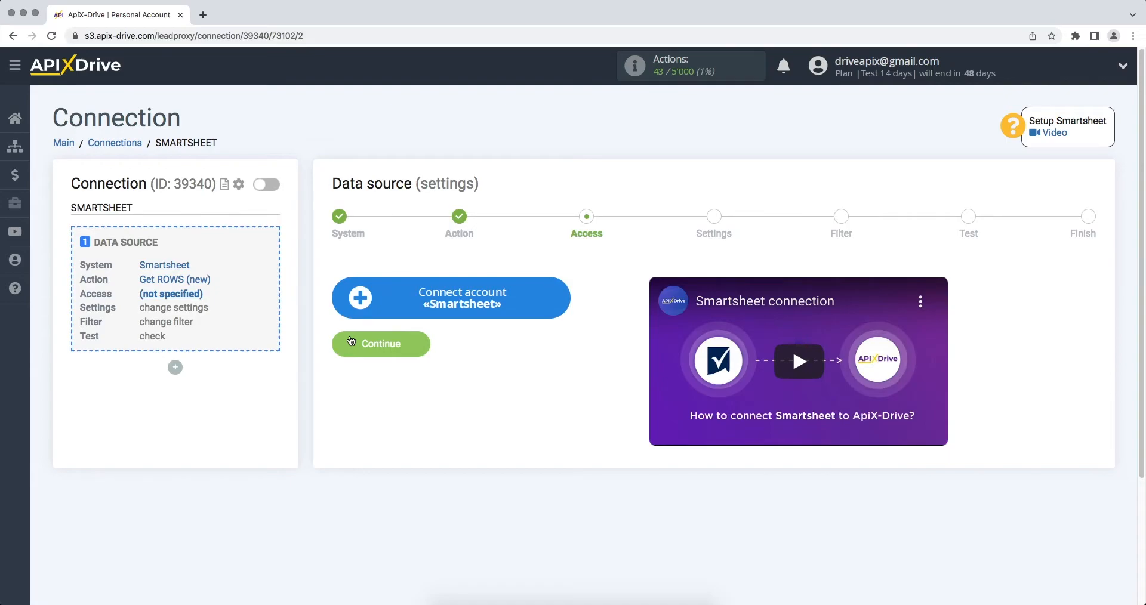
# Begin connecting a Smartsheet account and enter the account e-mail and password
pyautogui.click(357, 309)
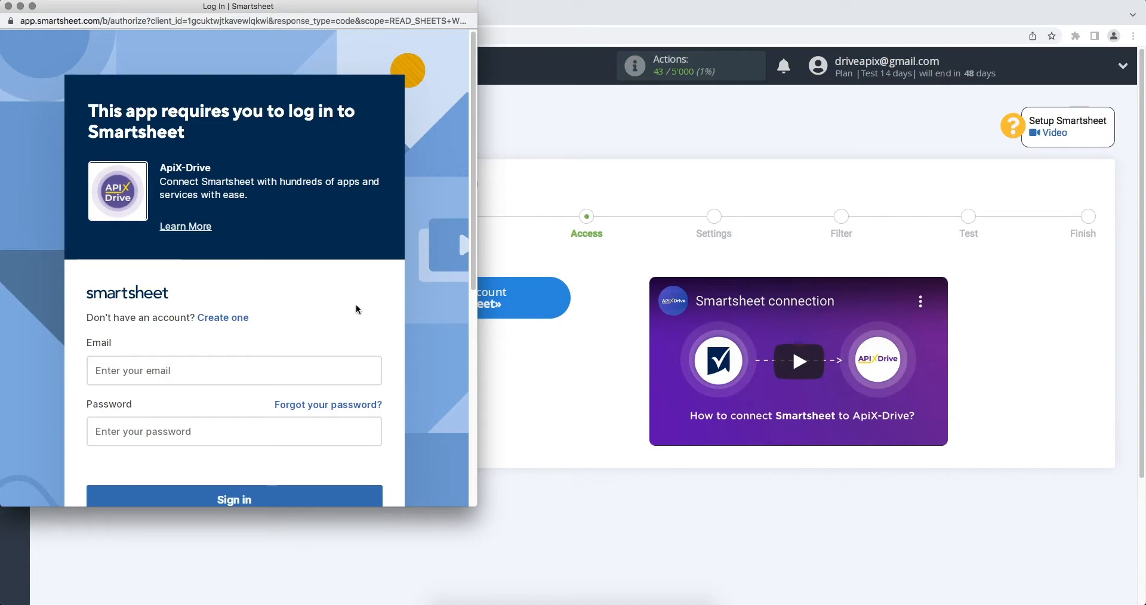
pyautogui.click(296, 369)
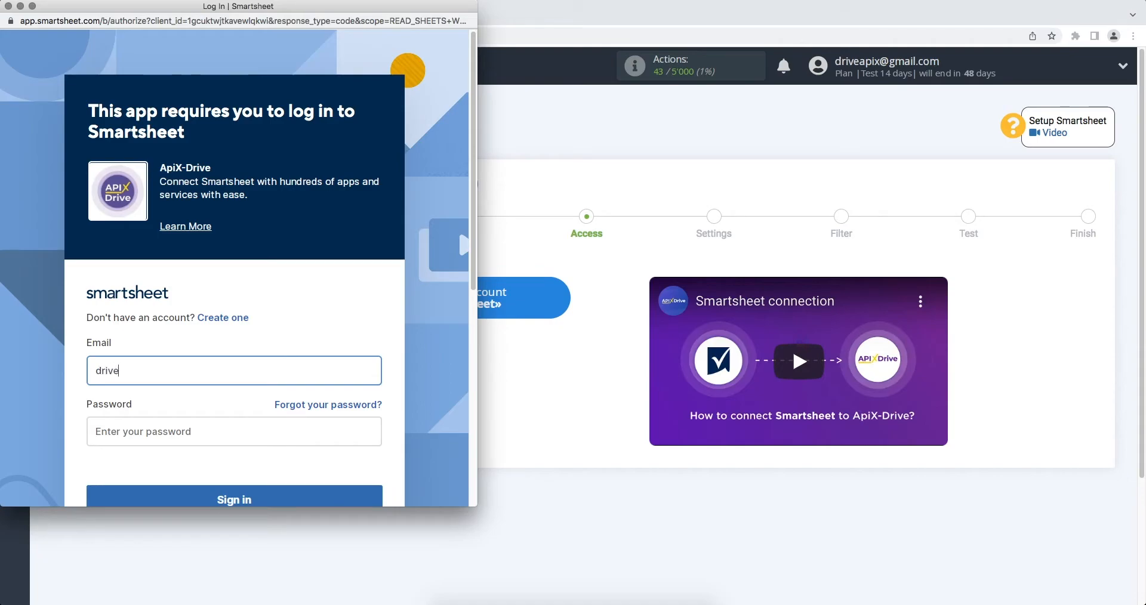
pyautogui.click(294, 432)
pyautogui.write('********')
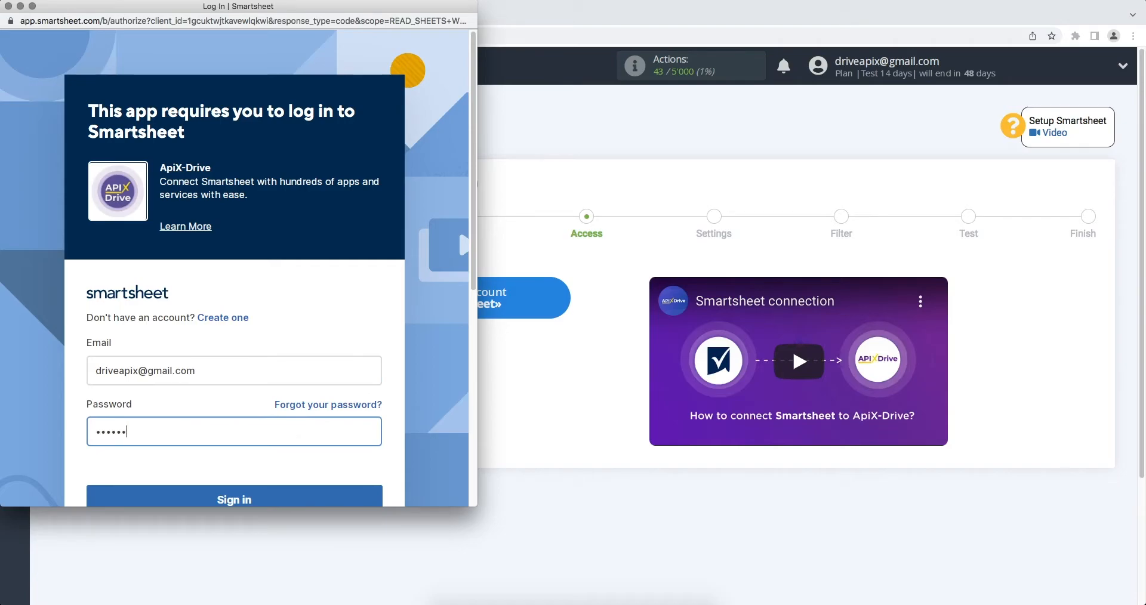
pyautogui.write('*****')
# Sign in to Smartsheet and allow ApiX-Drive to access the account
pyautogui.scroll(-2, 292, 464)
pyautogui.click(296, 457)
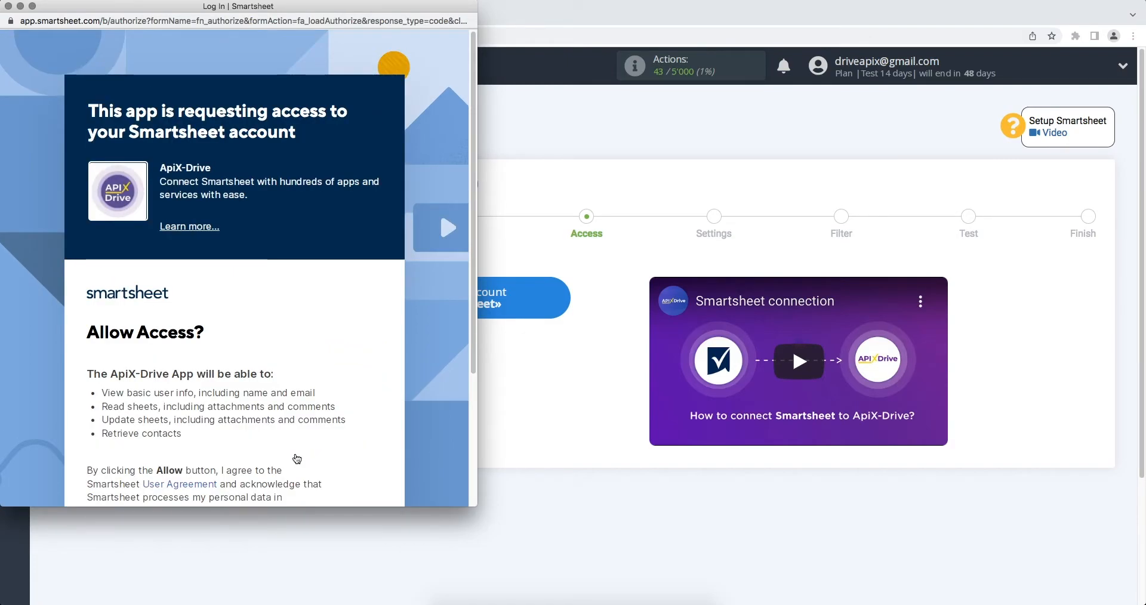
pyautogui.scroll(-3, 292, 460)
pyautogui.click(276, 465)
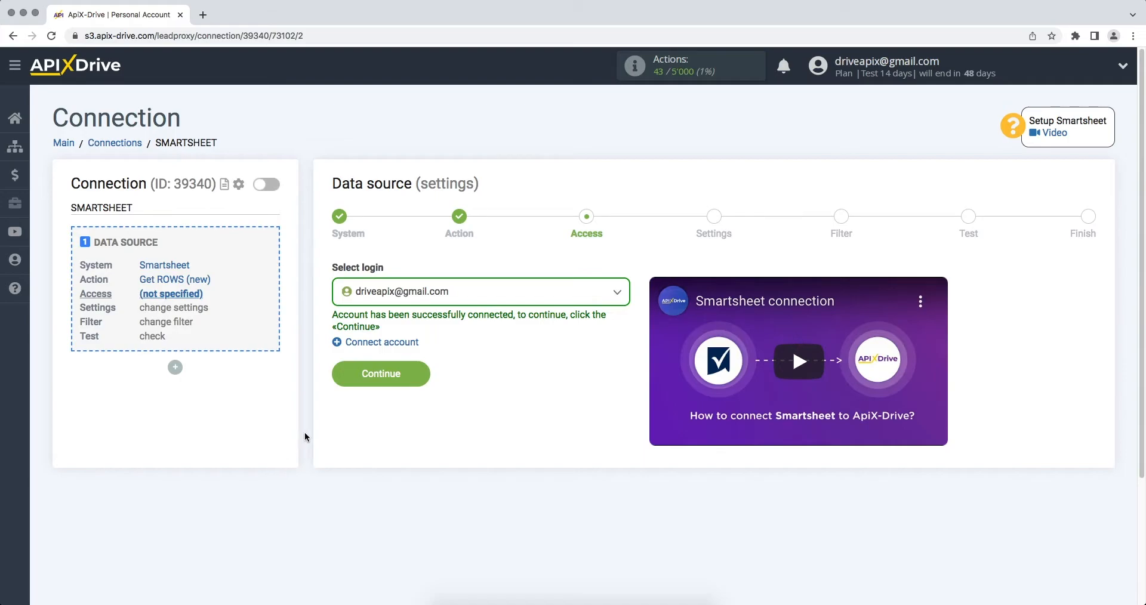
# Select the connected Smartsheet login and pick the ApiX-Drive sheet as the source
pyautogui.click(449, 304)
pyautogui.click(442, 386)
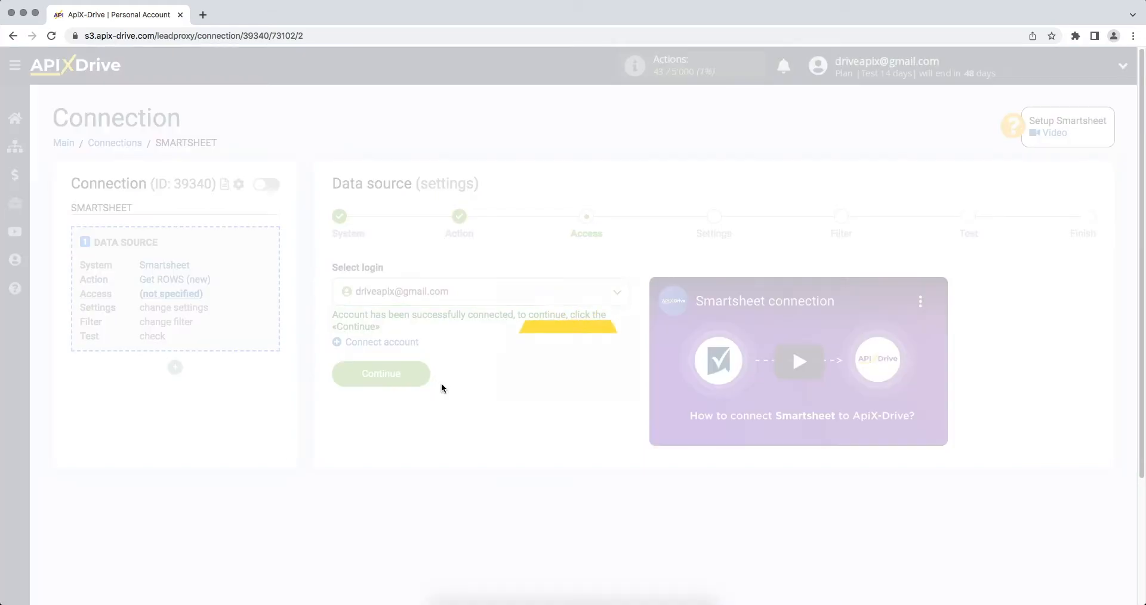
pyautogui.click(334, 369)
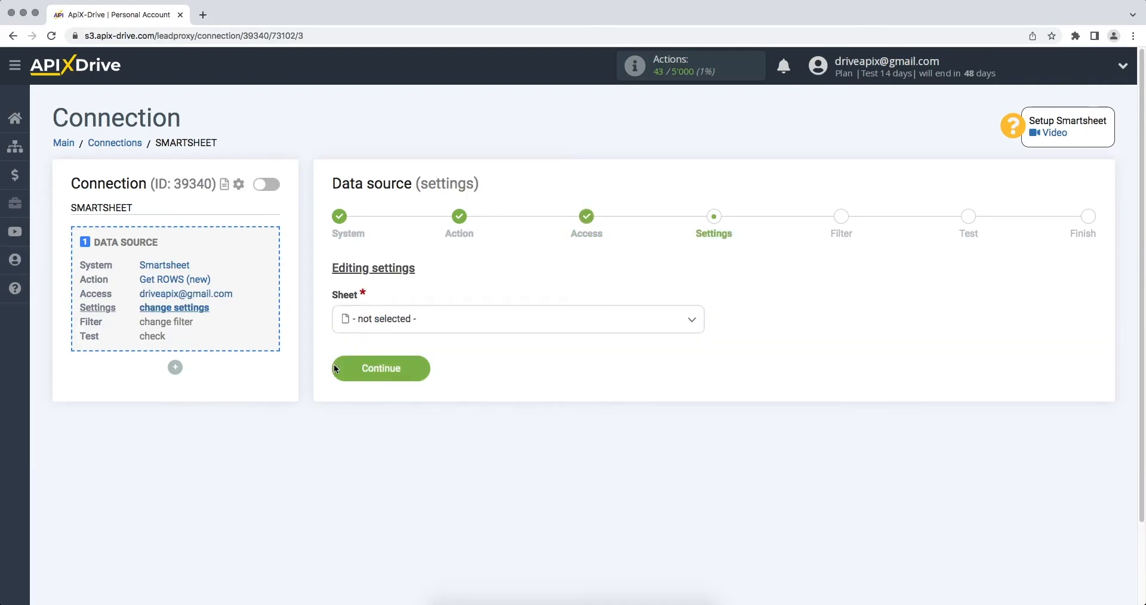
pyautogui.click(397, 328)
pyautogui.click(384, 398)
pyautogui.click(344, 376)
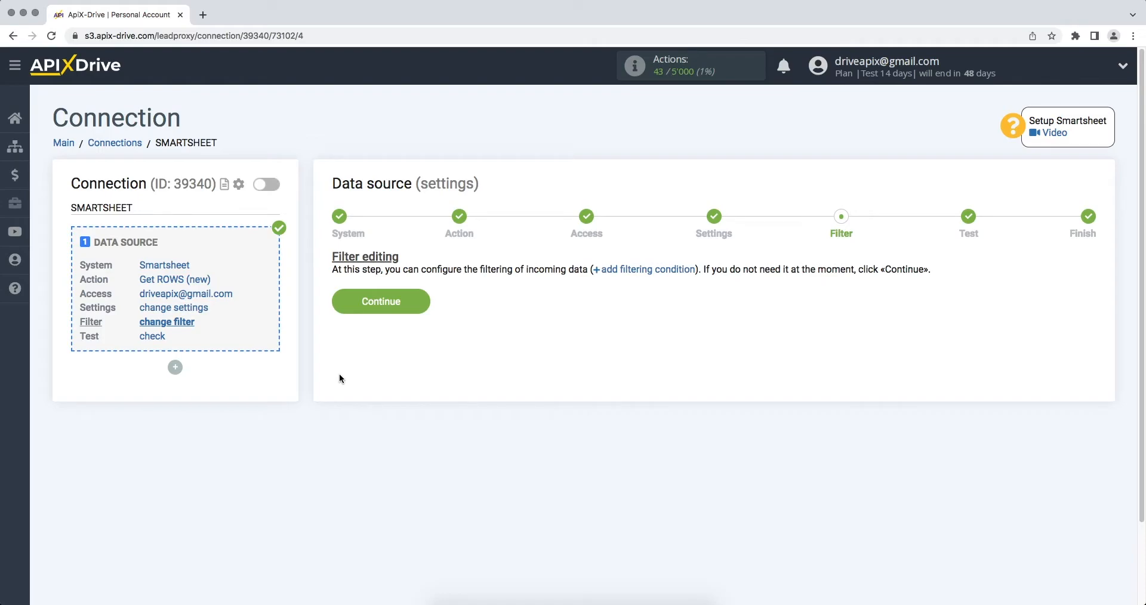
# Skip filtering, accept the sample row, and begin configuring the data destination
pyautogui.click(338, 302)
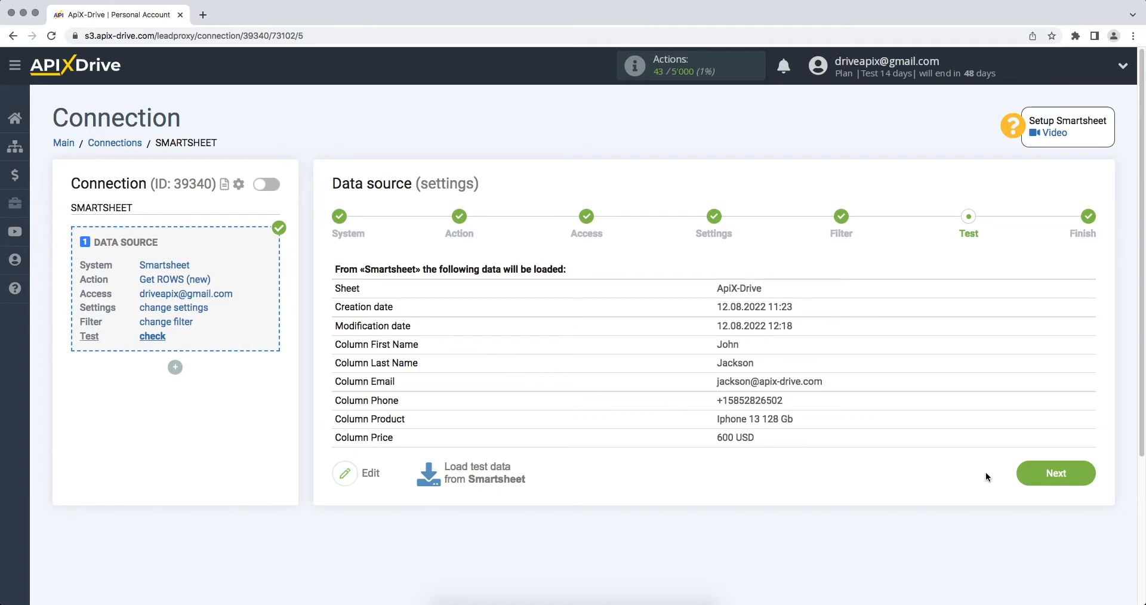
pyautogui.click(1024, 478)
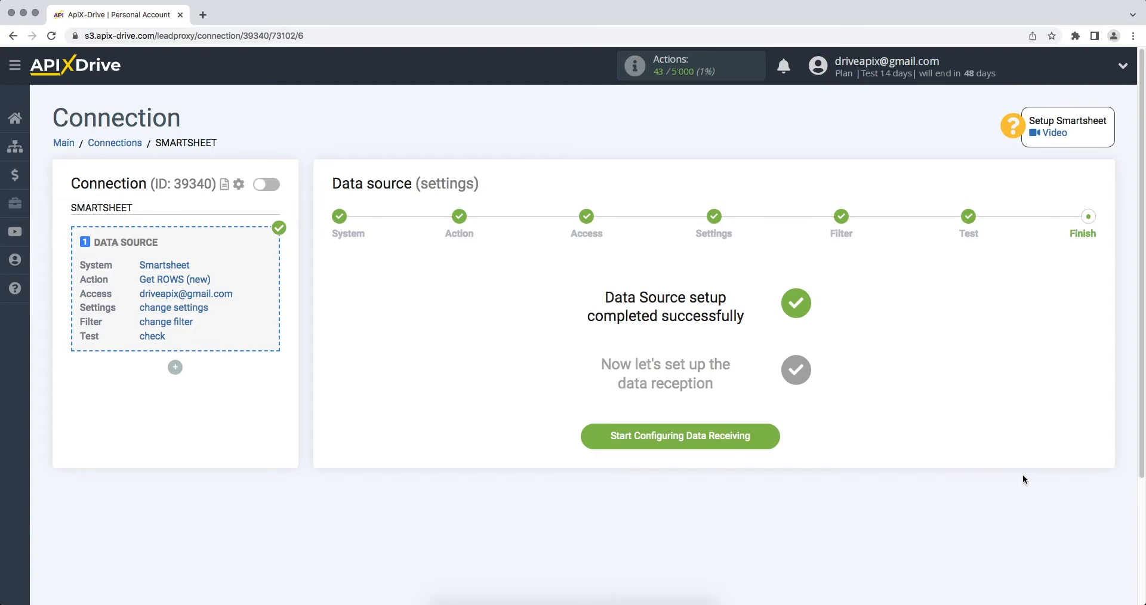
pyautogui.click(689, 437)
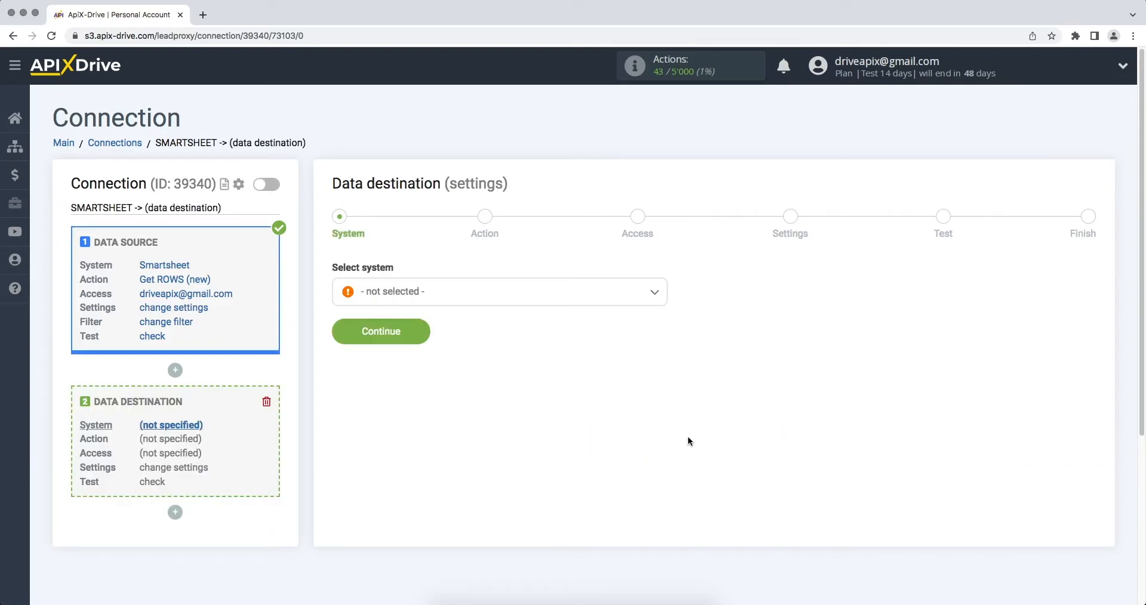
# Choose Copper as the destination system with the Create LEAD action
pyautogui.click(634, 297)
pyautogui.moveTo(664, 313); pyautogui.dragTo(666, 340)
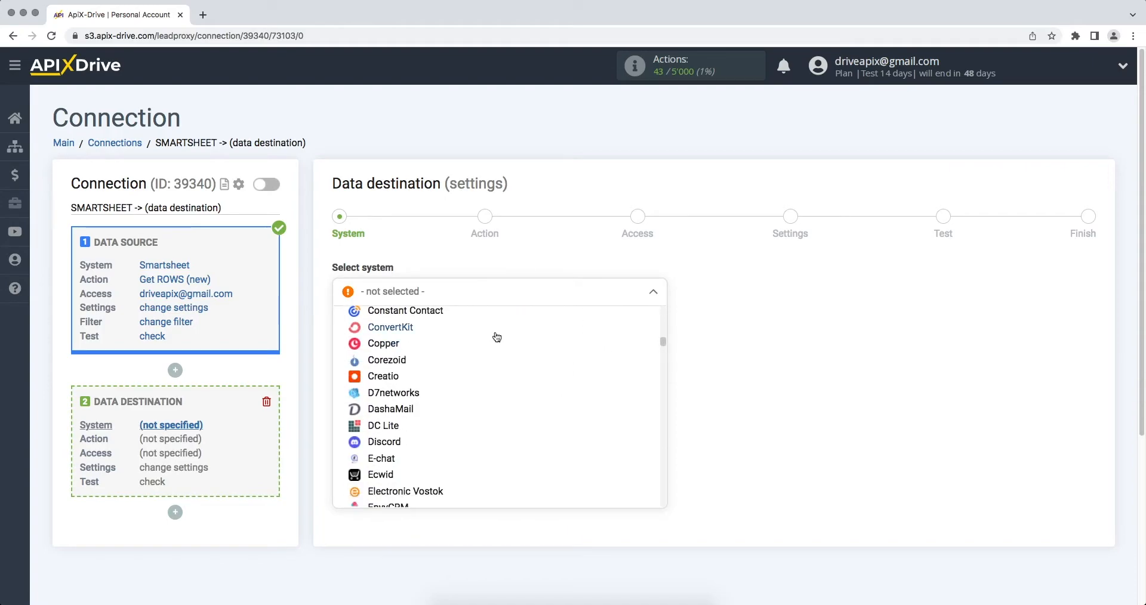
pyautogui.click(481, 343)
pyautogui.click(355, 339)
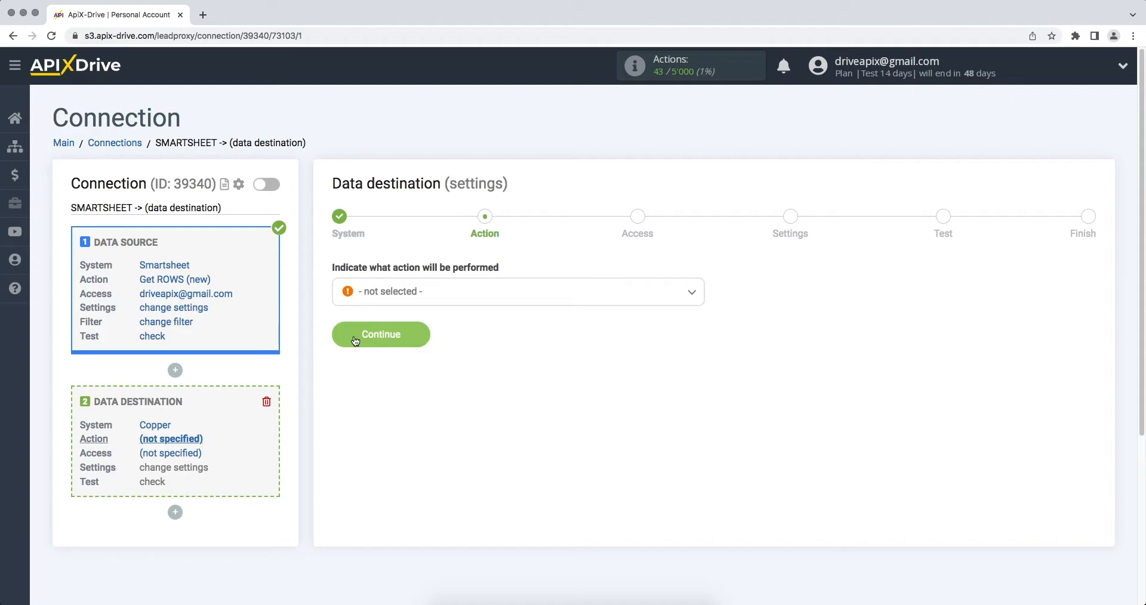
pyautogui.click(395, 301)
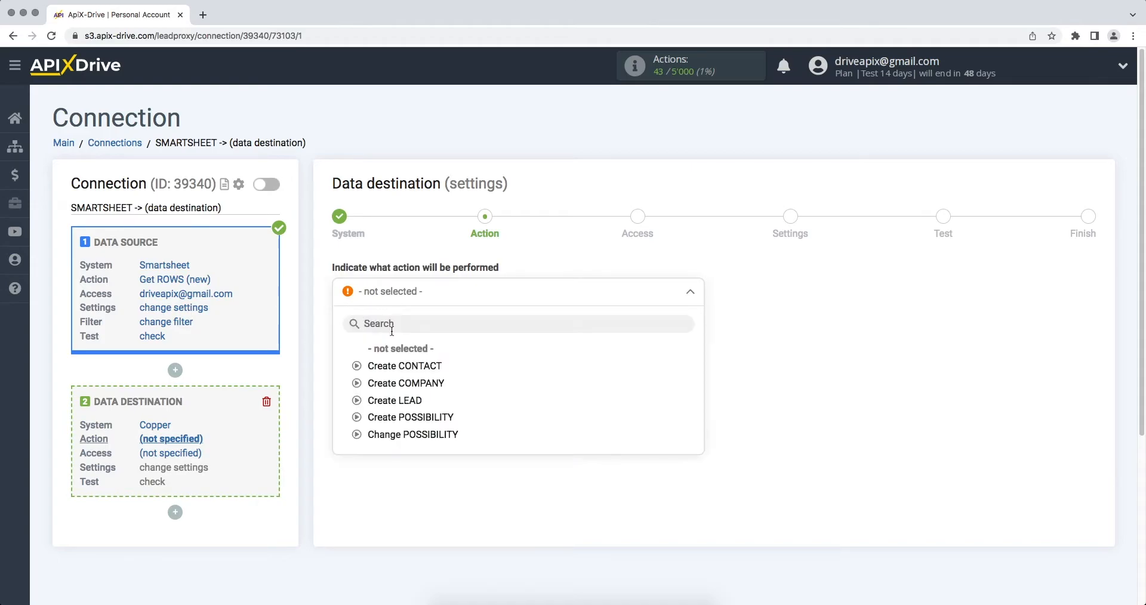
pyautogui.click(394, 400)
pyautogui.click(348, 338)
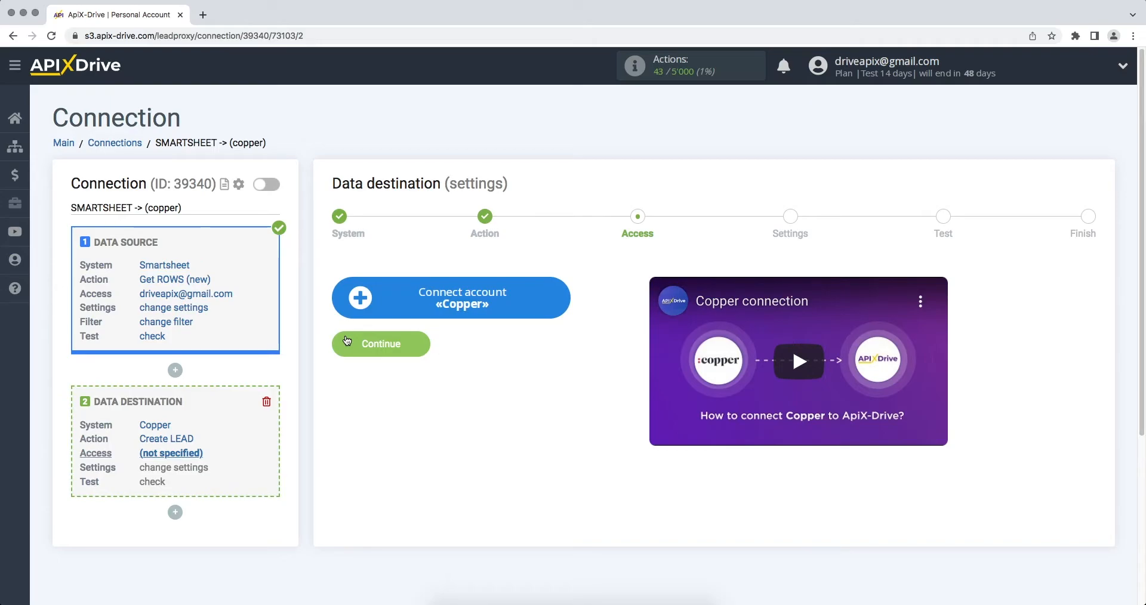
# Begin connecting a Copper account and enter the Copper account e-mail
pyautogui.click(363, 309)
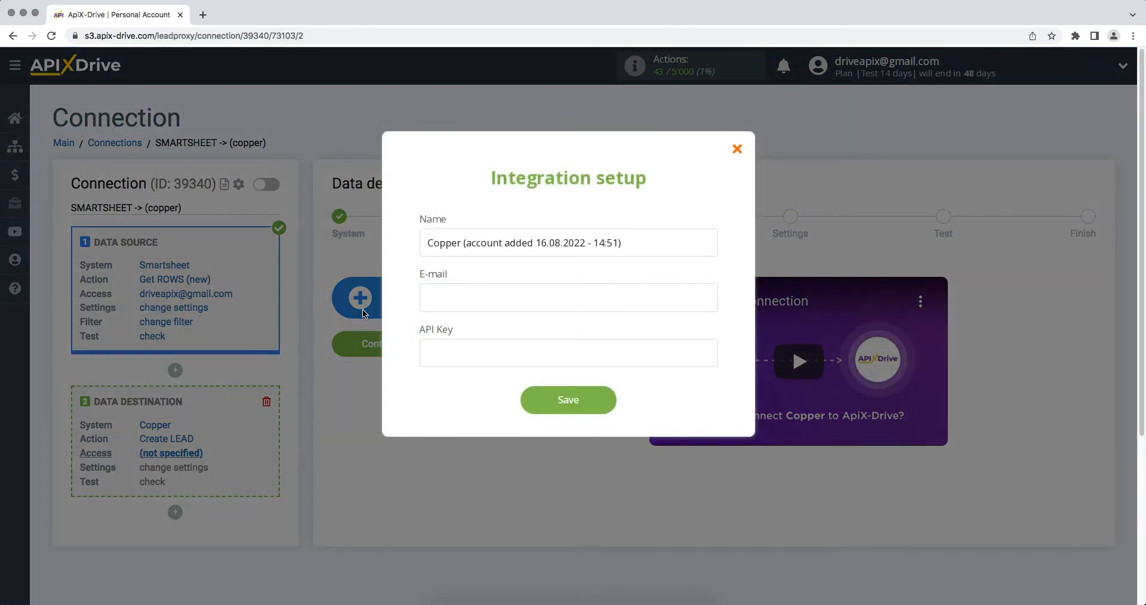
pyautogui.click(448, 303)
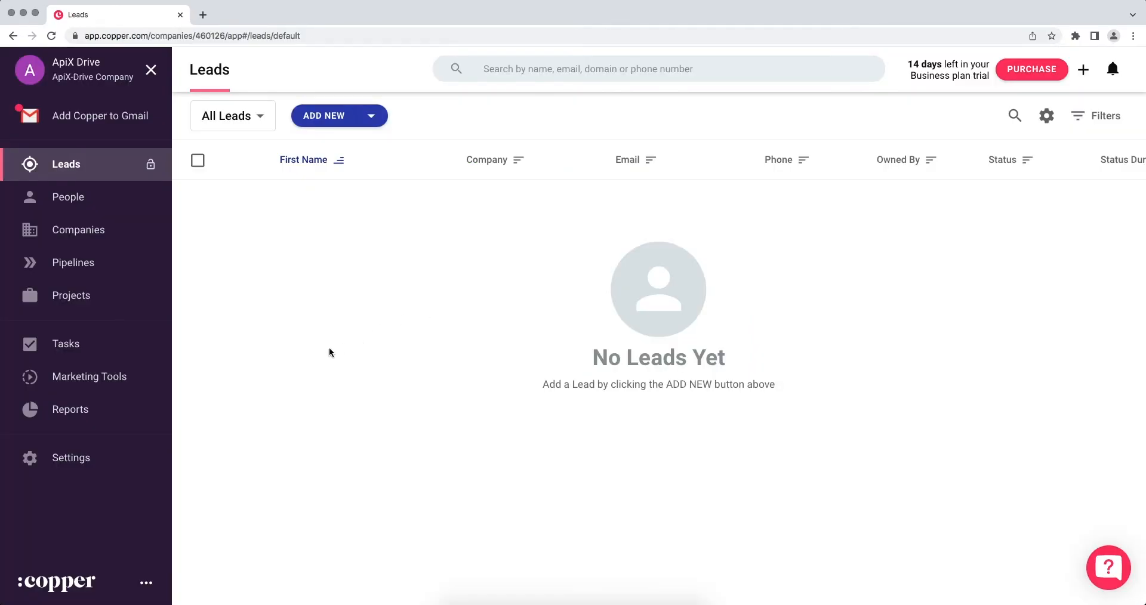
# Generate a new API key under Copper Settings > Integrations > API Keys and copy it
pyautogui.click(102, 455)
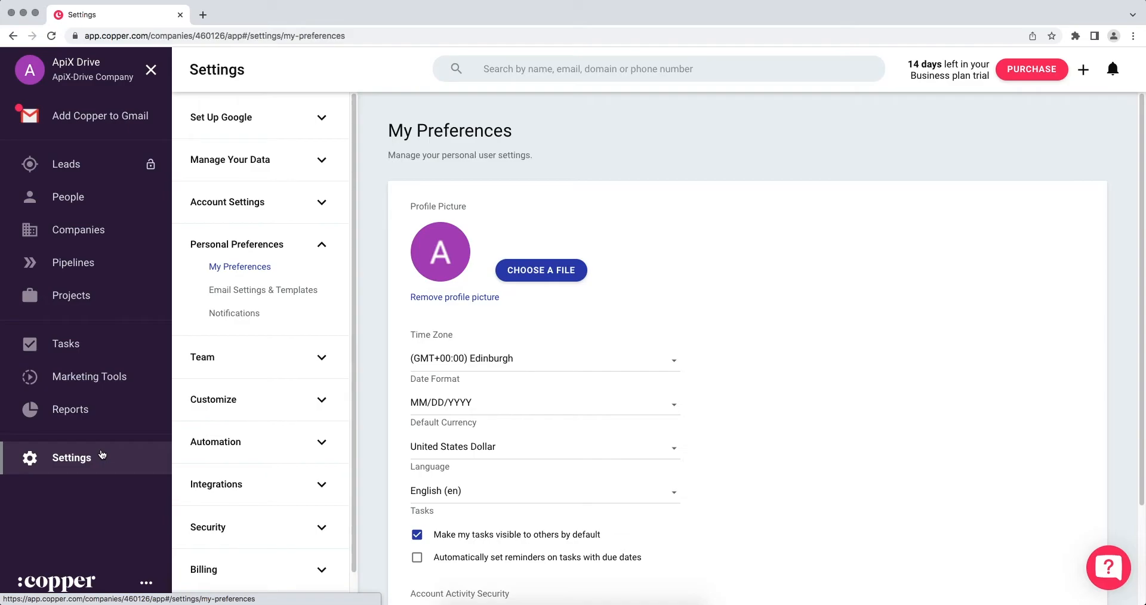
pyautogui.click(199, 492)
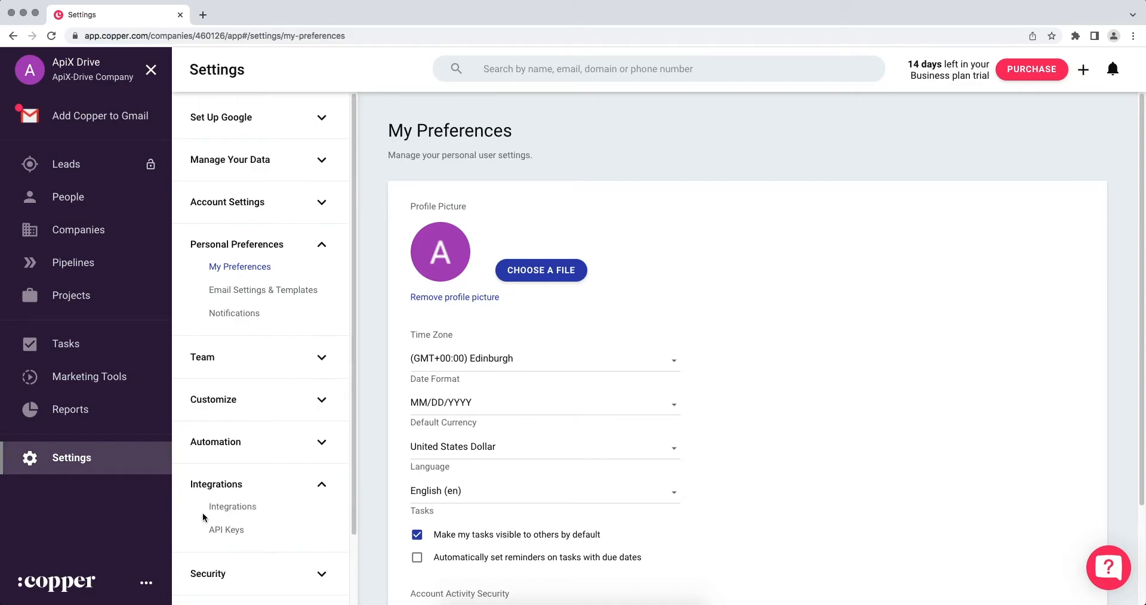
pyautogui.click(211, 531)
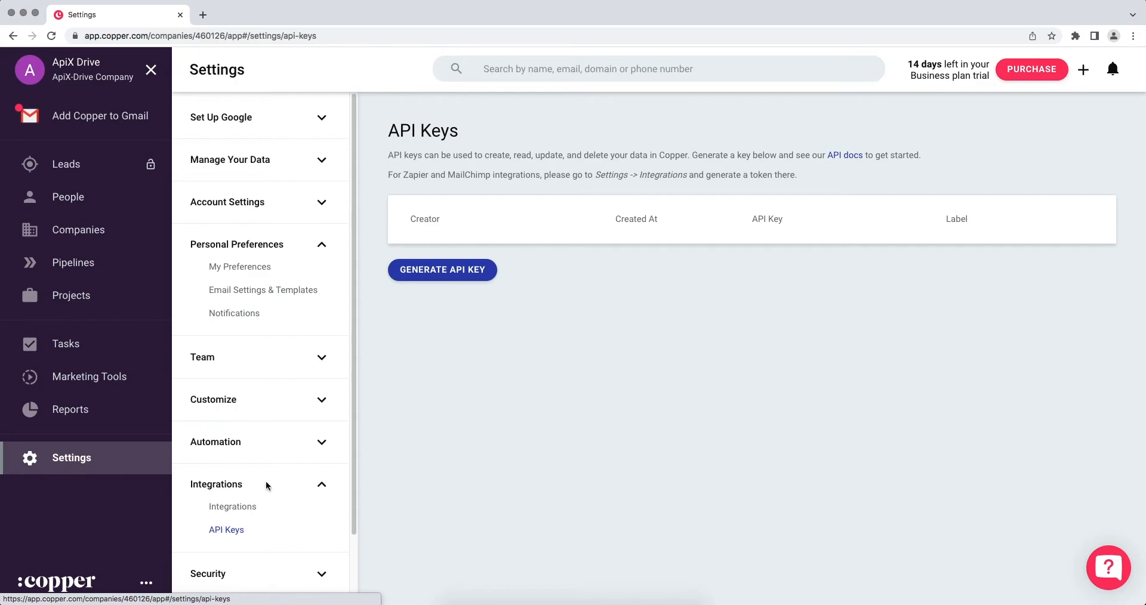
pyautogui.click(449, 272)
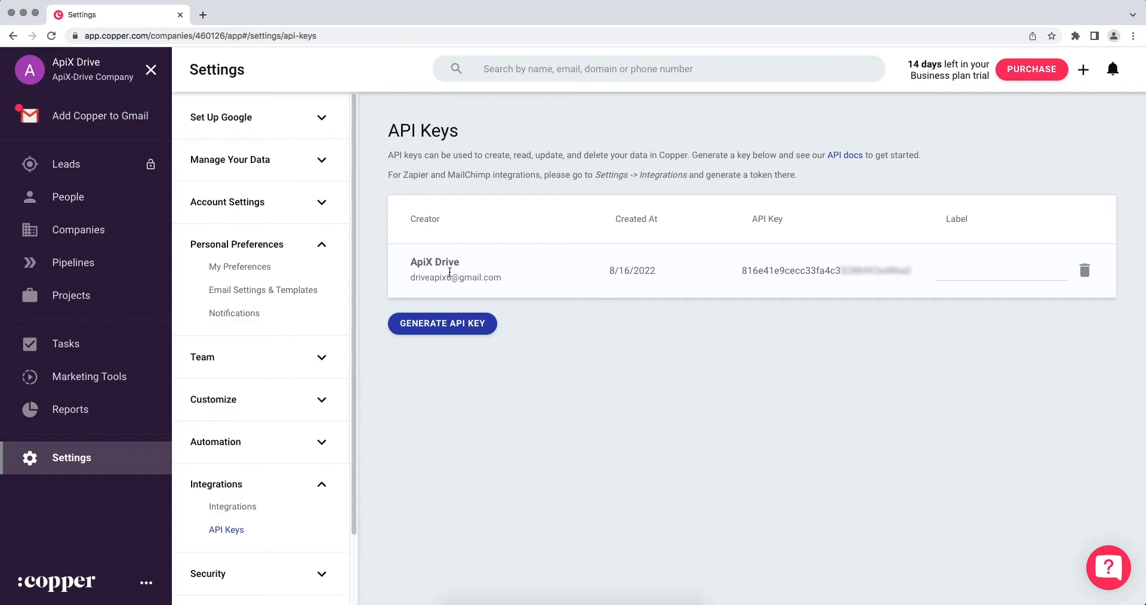
pyautogui.moveTo(742, 271); pyautogui.dragTo(912, 279)
pyautogui.rightClick(878, 272)
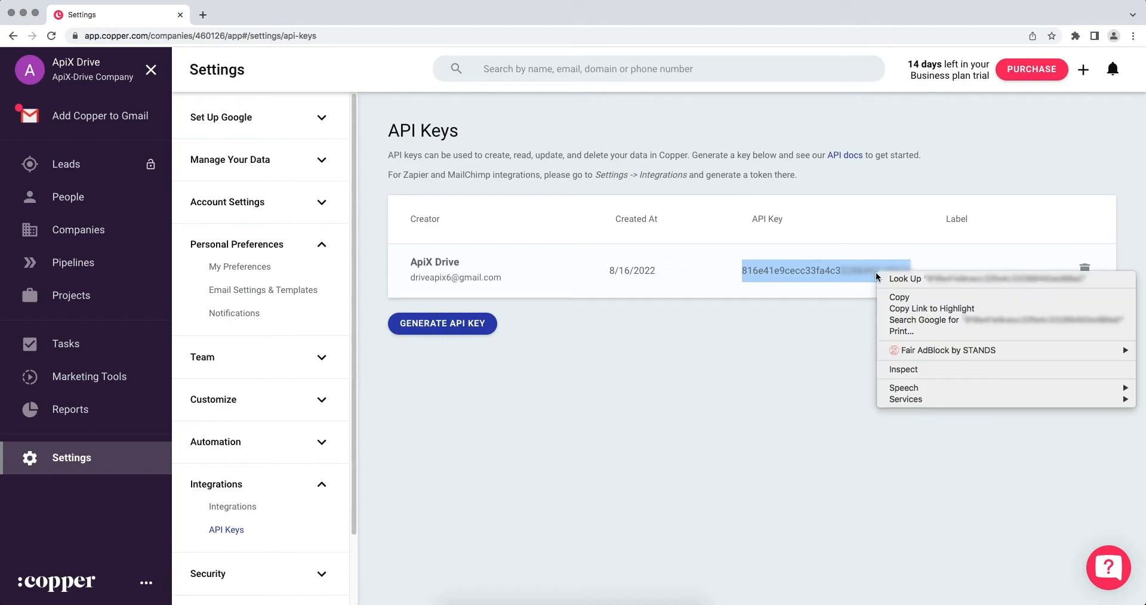
pyautogui.click(890, 298)
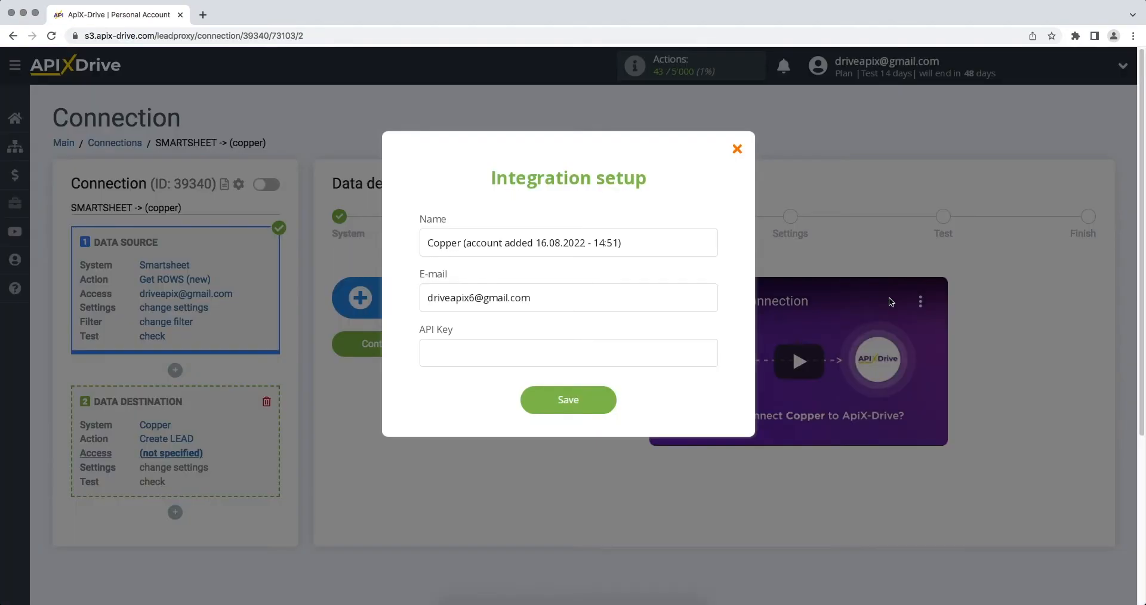
# Paste the Copper API key, save the account, and select it as the destination login
pyautogui.rightClick(659, 341)
pyautogui.click(654, 423)
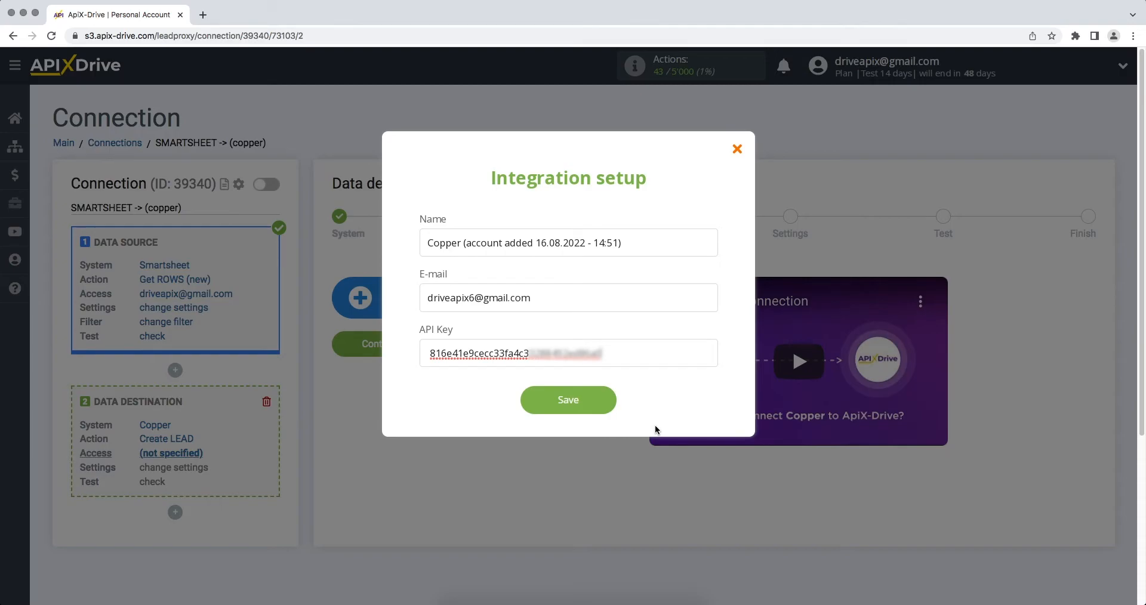
pyautogui.click(576, 411)
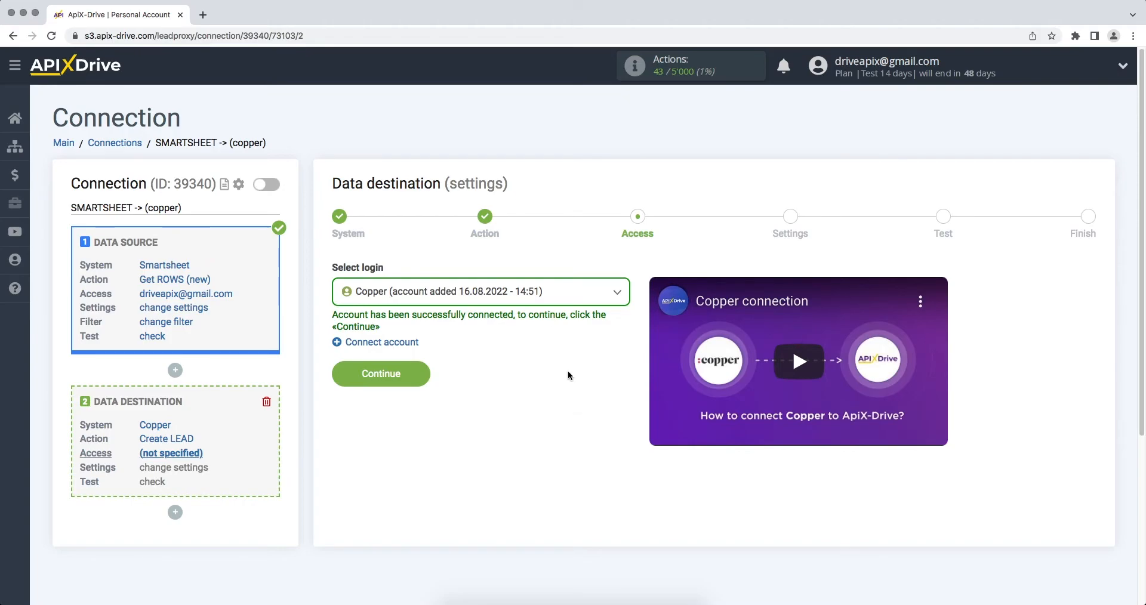
pyautogui.click(556, 293)
pyautogui.click(539, 386)
# Fill the lead Details field with 'Product', the Column Product variable, and 'Date/Time'
pyautogui.click(376, 387)
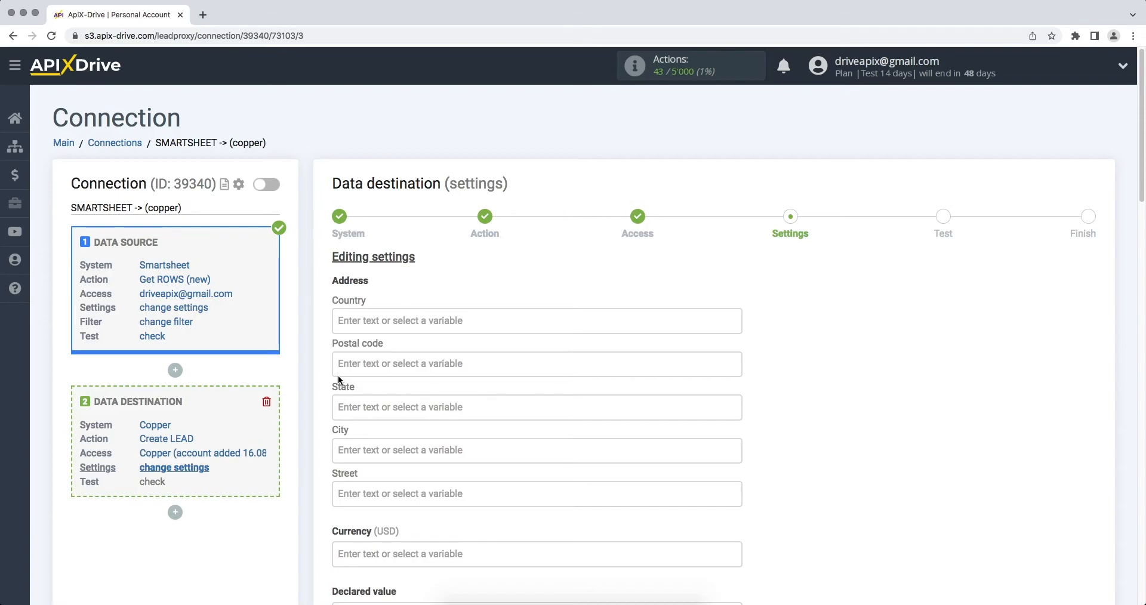
pyautogui.scroll(-5, 338, 374)
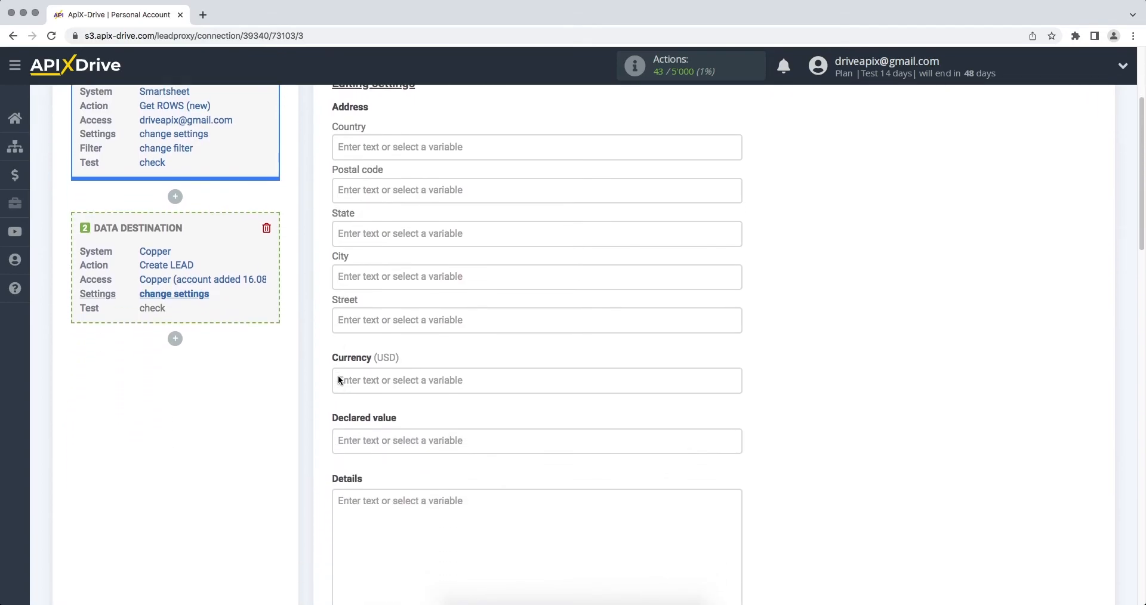
pyautogui.click(377, 489)
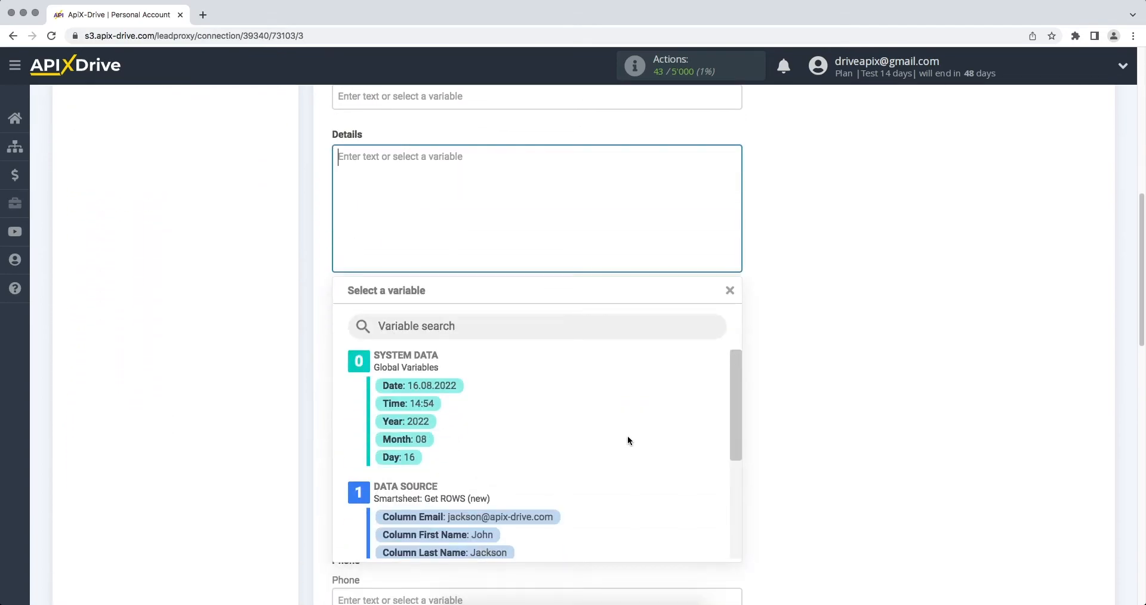
pyautogui.moveTo(738, 378); pyautogui.dragTo(697, 447)
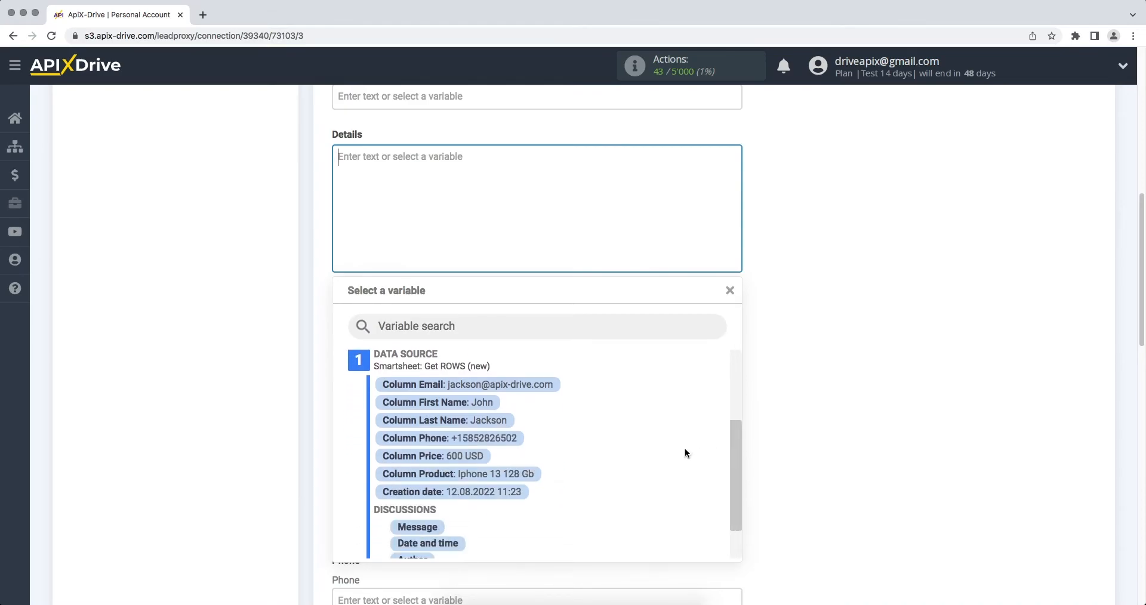
pyautogui.click(524, 475)
pyautogui.click(336, 157)
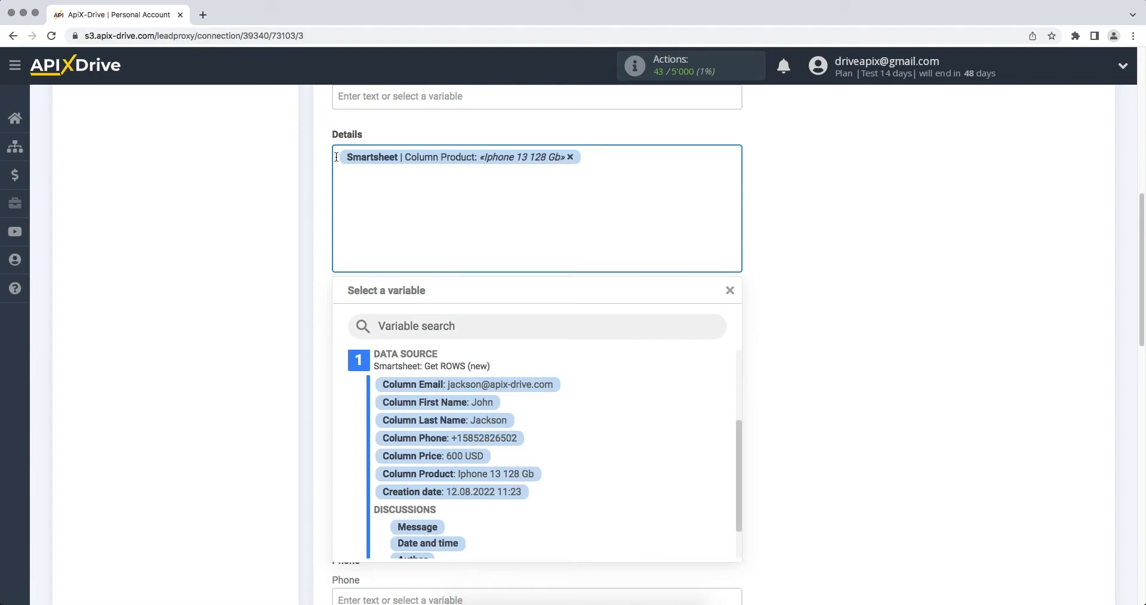
pyautogui.write('Produc')
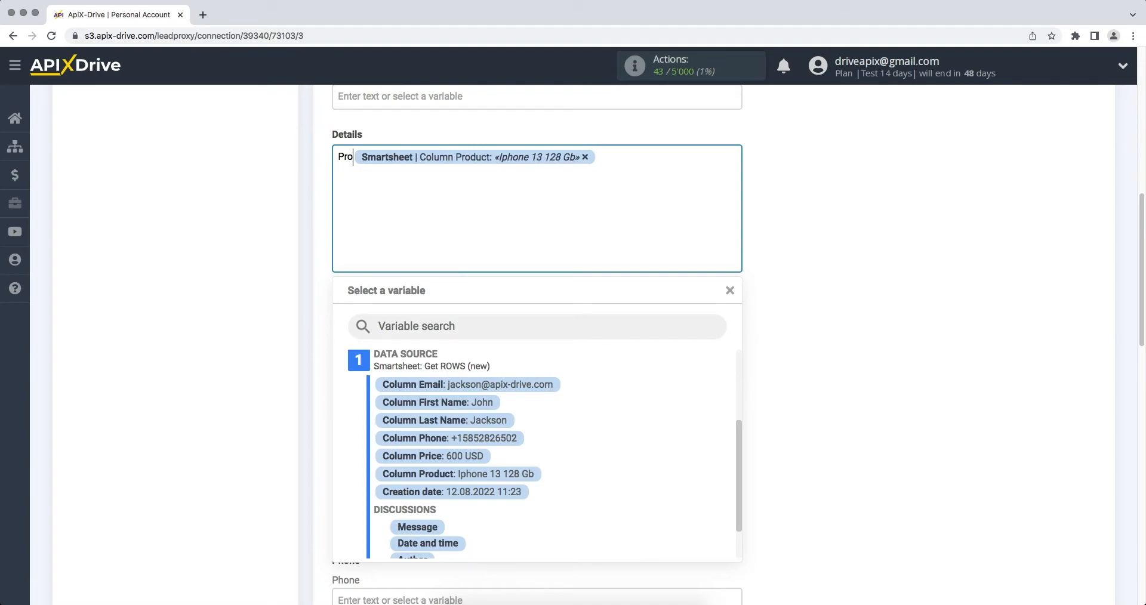
pyautogui.write('t ')
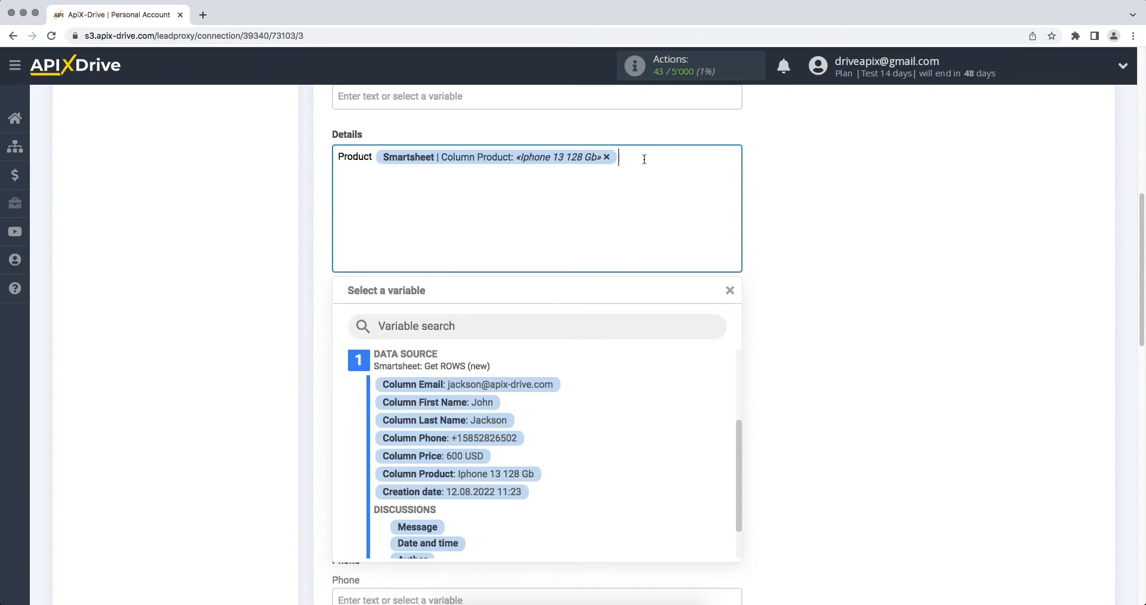
pyautogui.write('Date/Time')
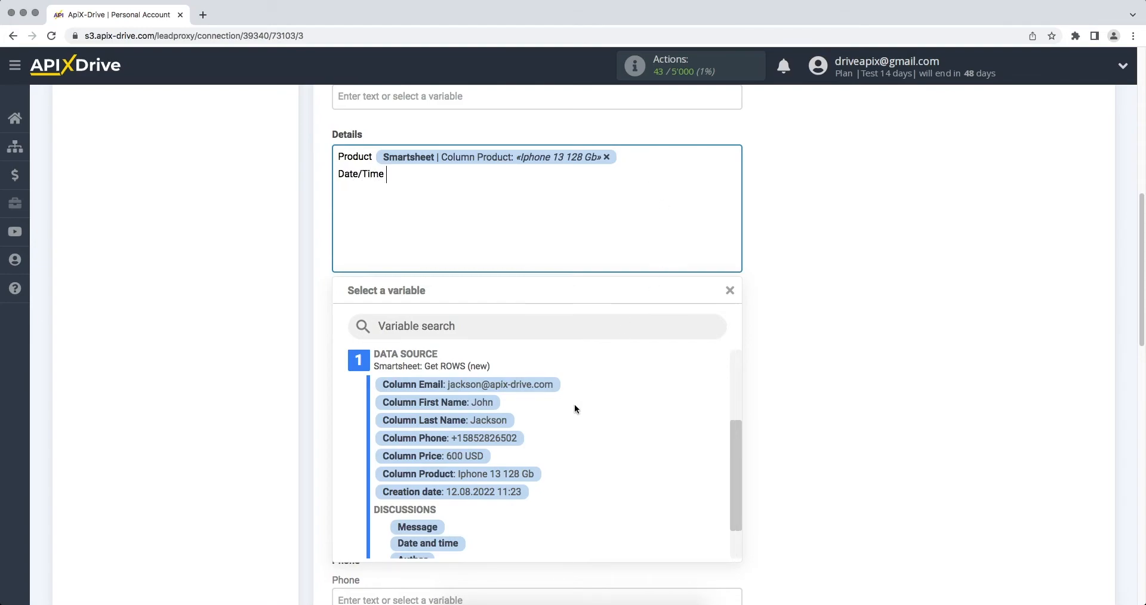
# Add the creation date to Details and map E-mail to the email column as Personal
pyautogui.click(508, 491)
pyautogui.click(420, 330)
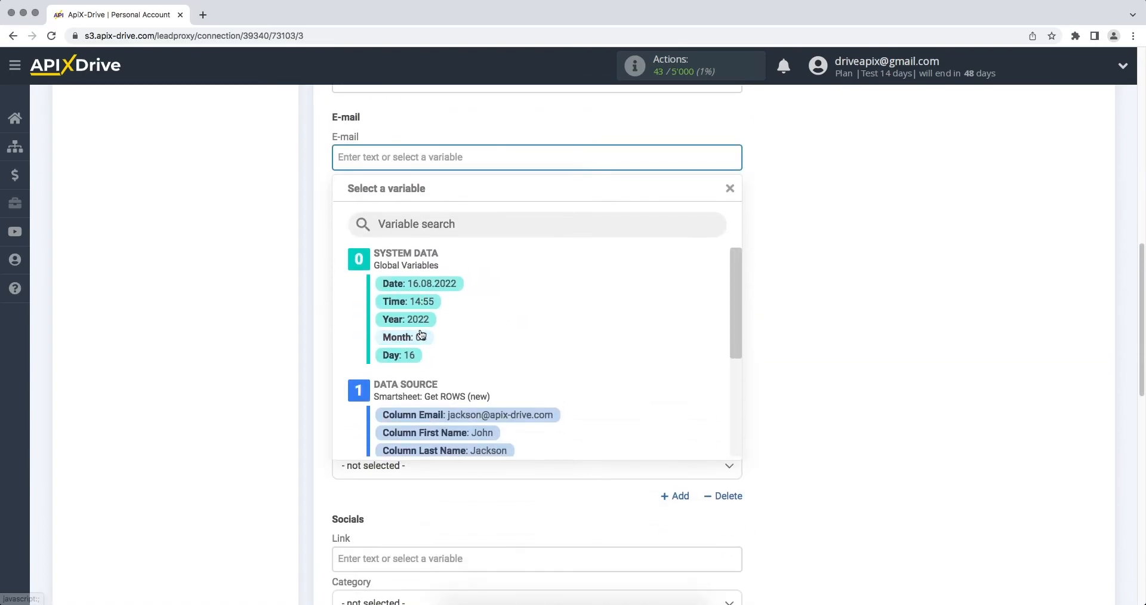
pyautogui.click(472, 413)
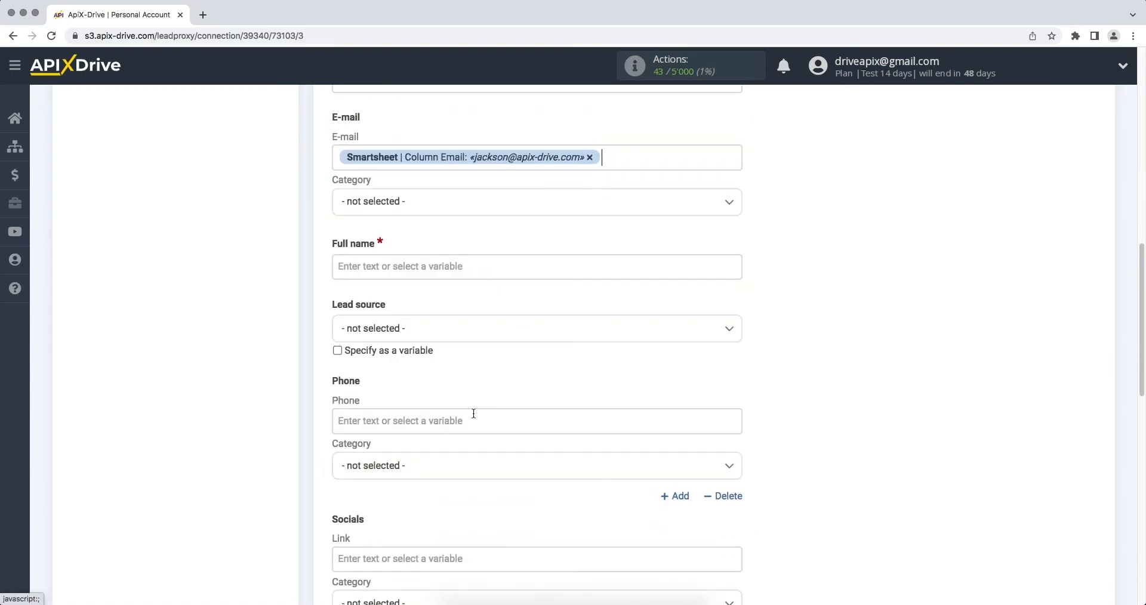
pyautogui.click(414, 214)
pyautogui.click(400, 272)
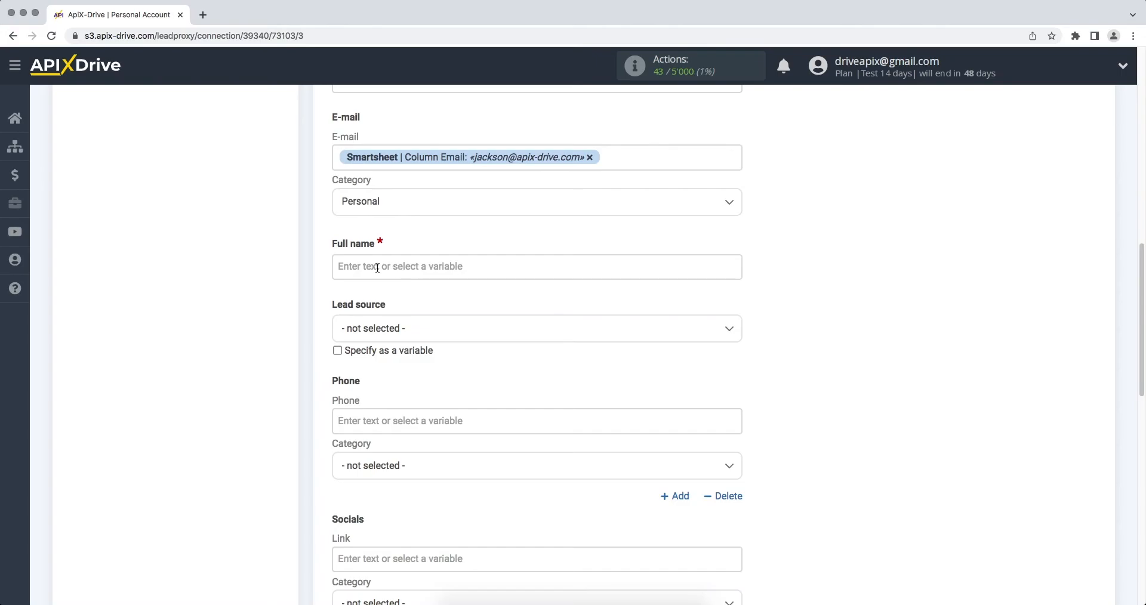
# Map Full name to the first and last name columns, and Phone as Mobile
pyautogui.click(378, 268)
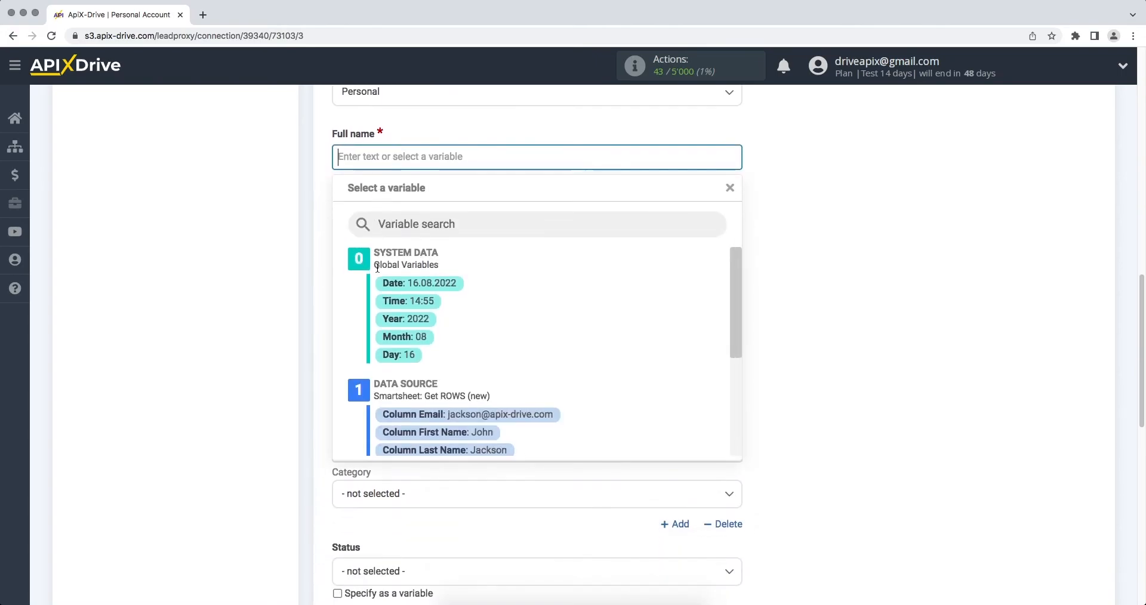
pyautogui.click(449, 431)
pyautogui.click(564, 166)
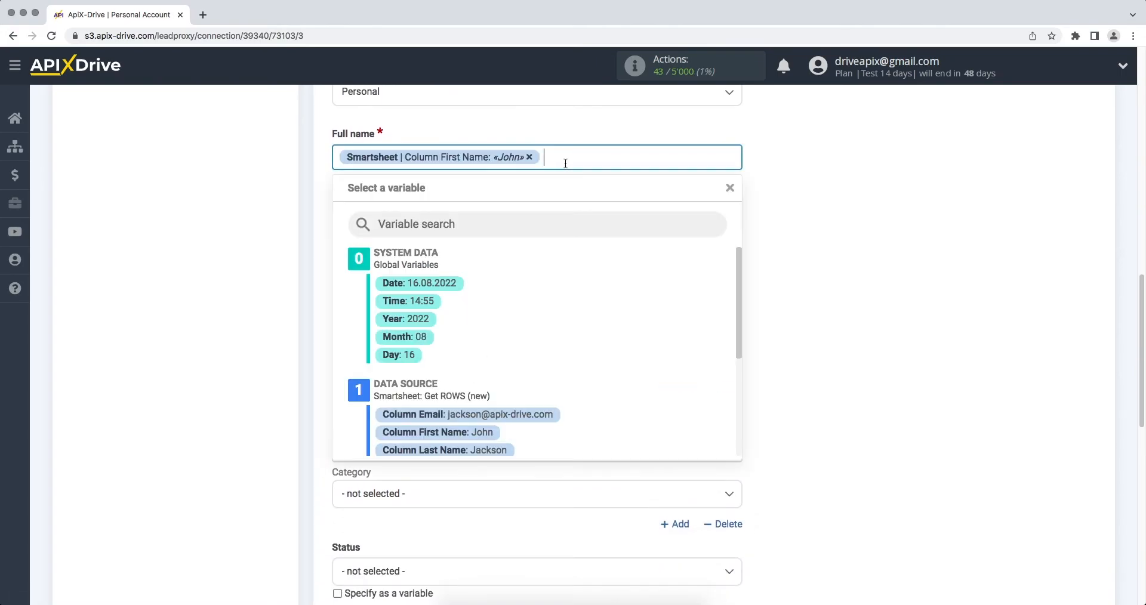
pyautogui.click(472, 449)
pyautogui.click(426, 338)
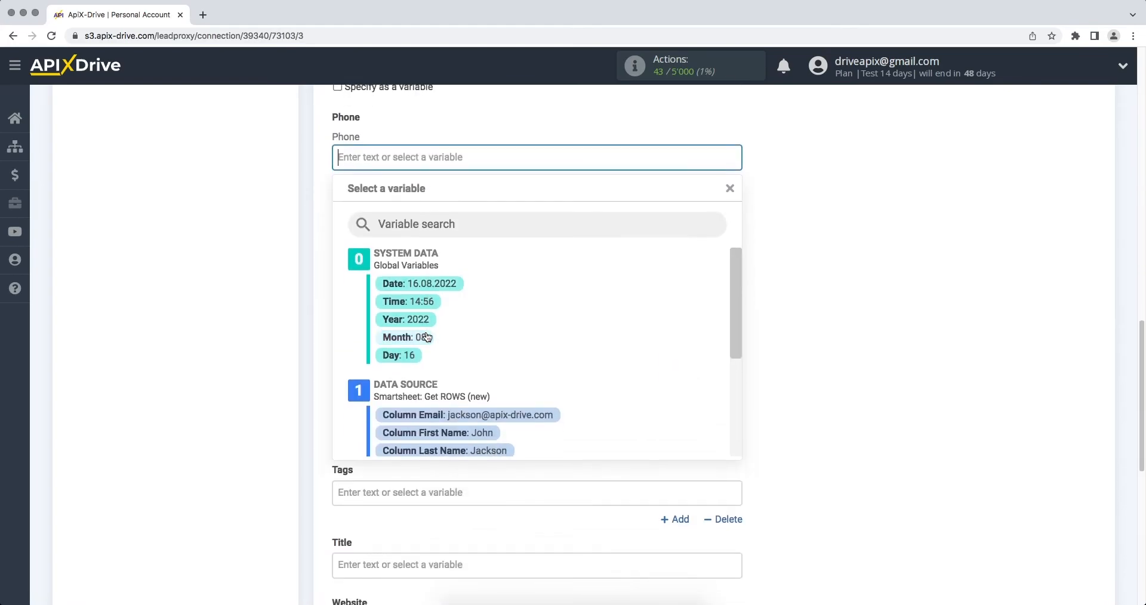
pyautogui.moveTo(731, 310); pyautogui.dragTo(728, 342)
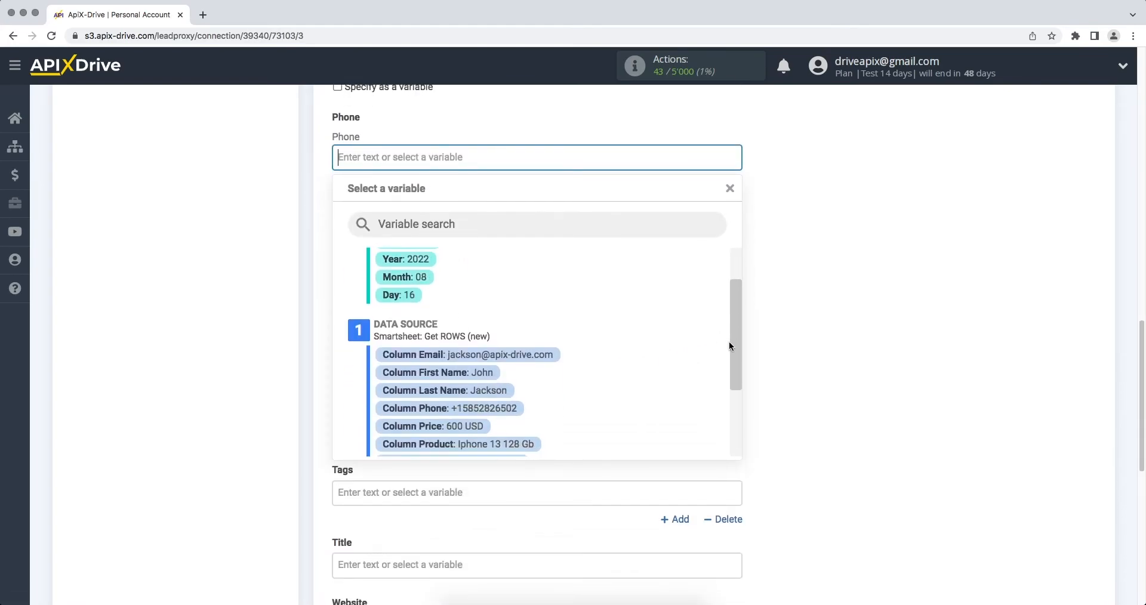
pyautogui.click(448, 407)
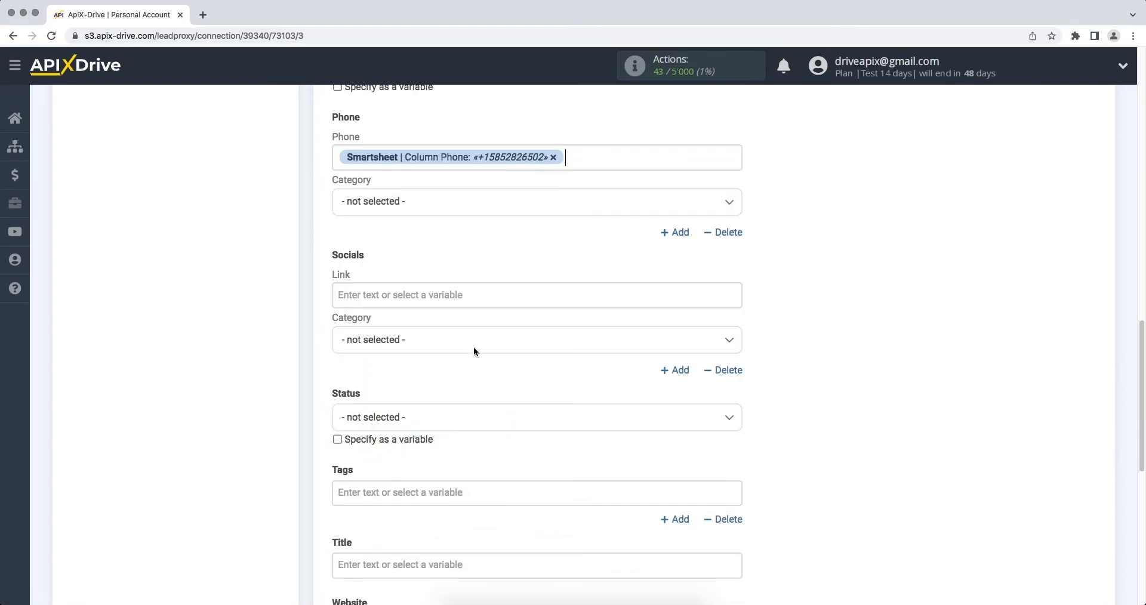
pyautogui.click(434, 211)
pyautogui.click(421, 269)
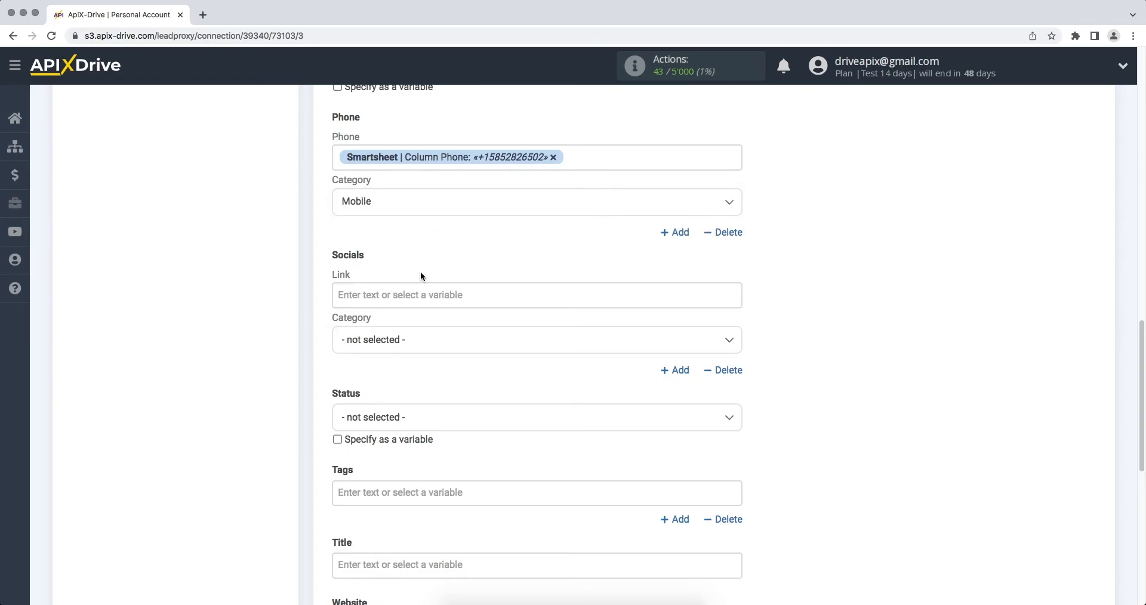
# Set lead status to New, title 'New row from Smartsheet', and save the mapping
pyautogui.click(429, 416)
pyautogui.click(409, 493)
pyautogui.scroll(-2, 406, 497)
pyautogui.click(406, 498)
pyautogui.scroll(-10, 355, 496)
pyautogui.write('New row from Smartsheet')
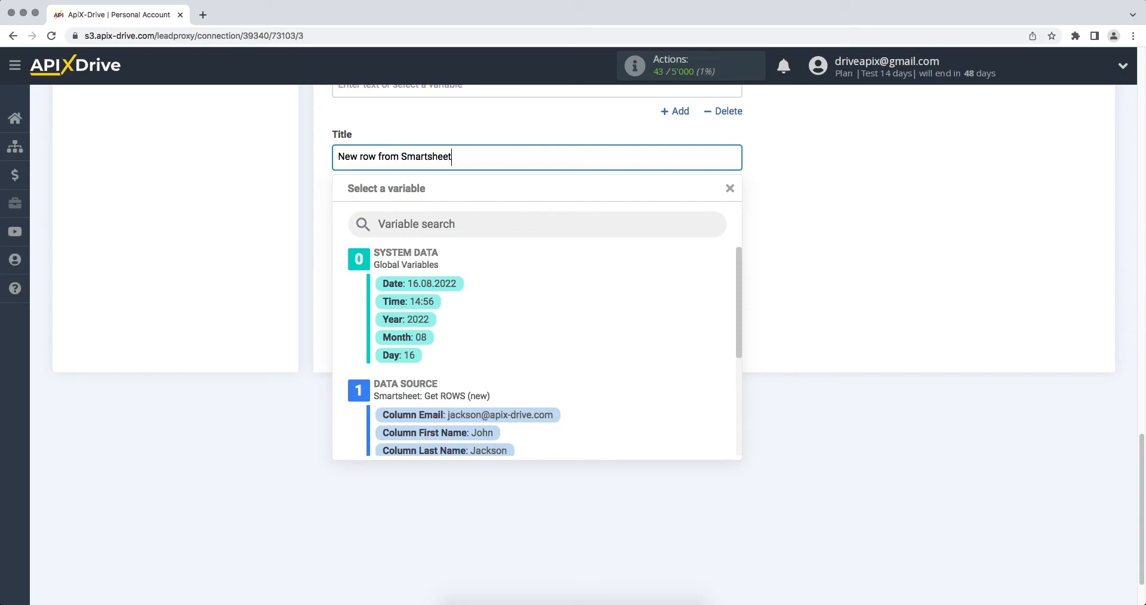
pyautogui.click(771, 402)
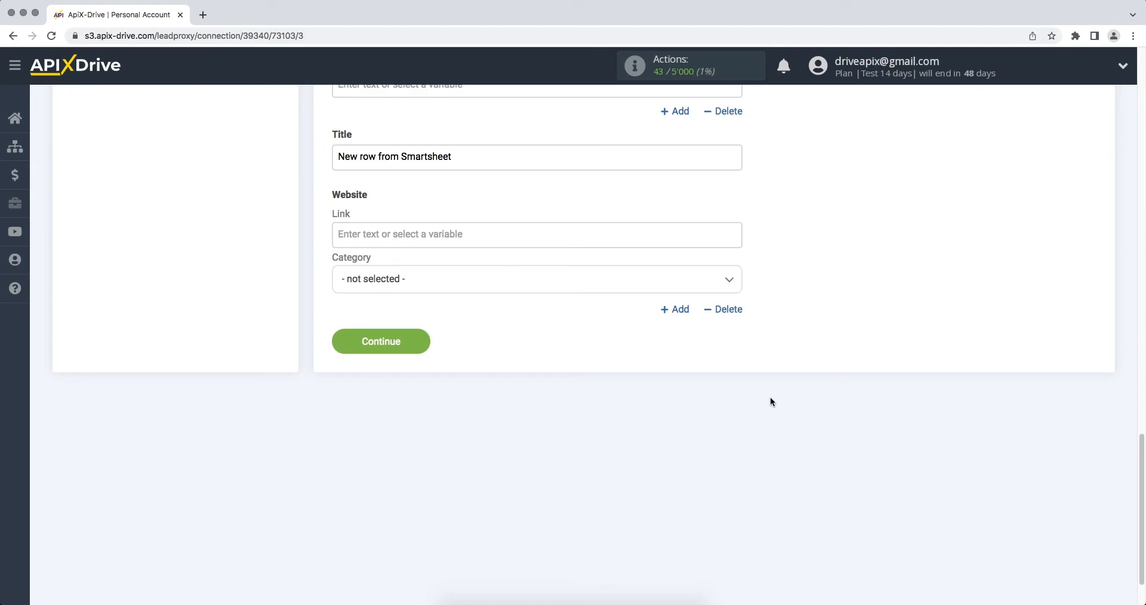
pyautogui.click(342, 344)
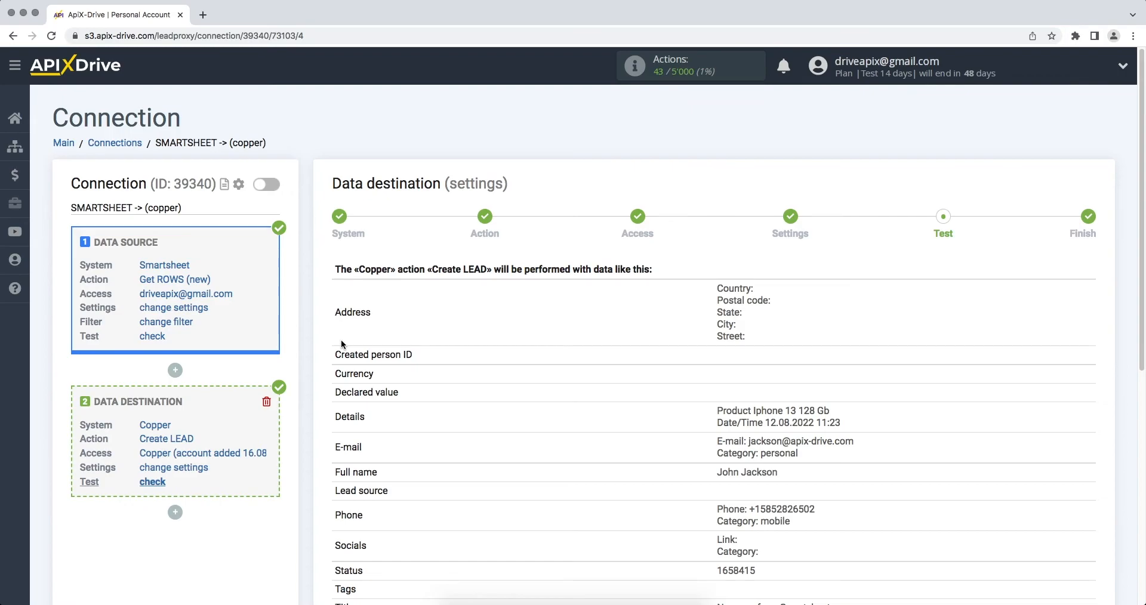
# Send the test lead to Copper and switch to Copper's Leads list
pyautogui.scroll(-5, 342, 345)
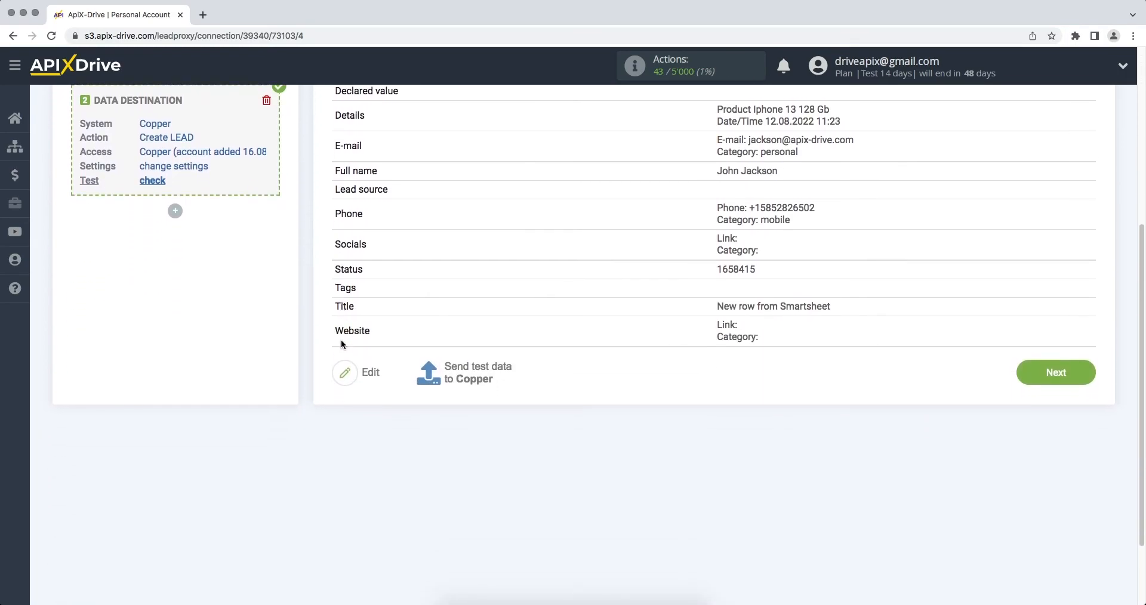
pyautogui.click(457, 371)
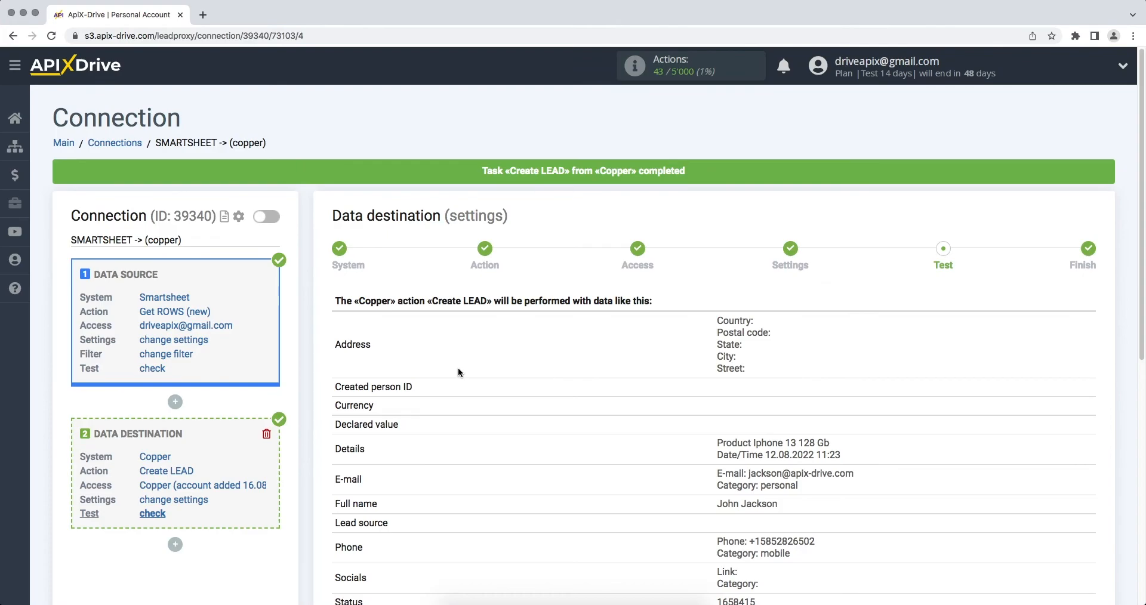
pyautogui.press('super+grave')
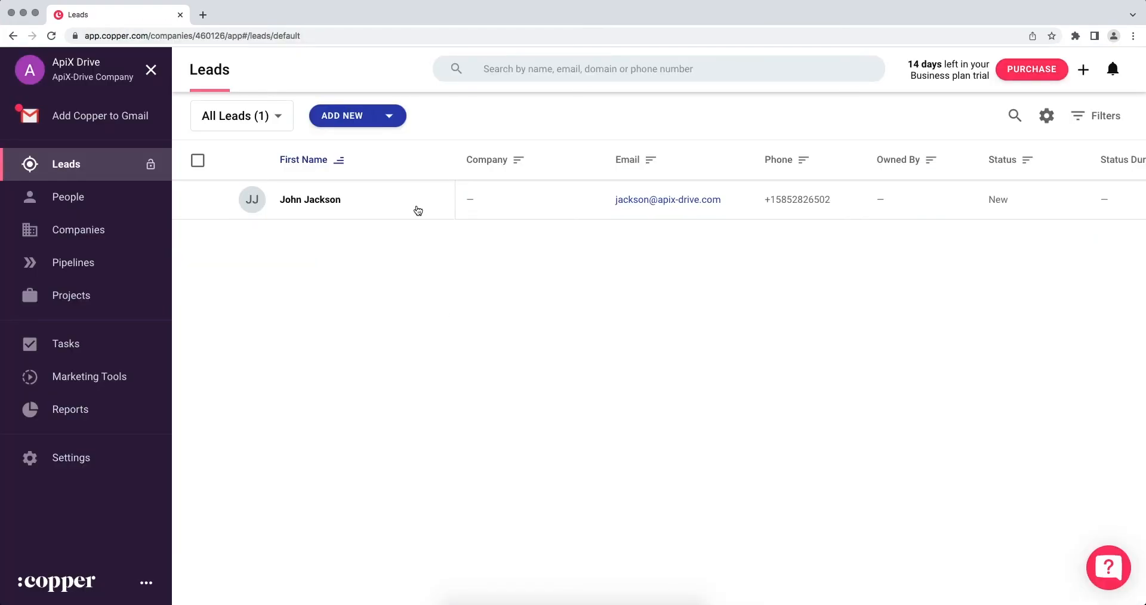
# Review the Copper test lead's full record, confirming its title, phone, product description and New status
pyautogui.click(437, 199)
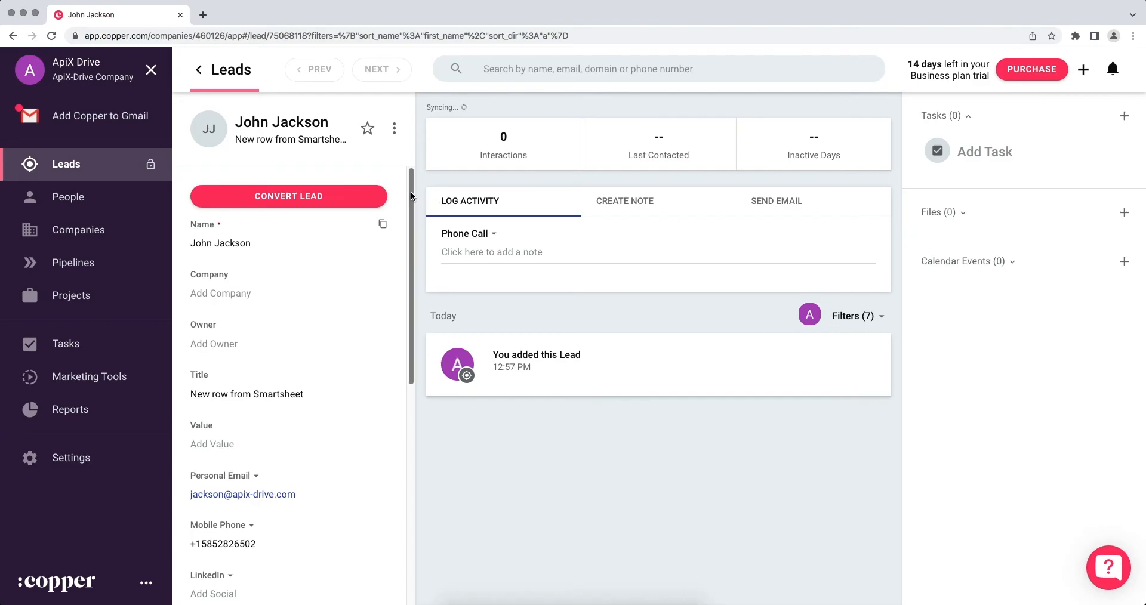
pyautogui.scroll(-2, 411, 223)
pyautogui.moveTo(411, 223); pyautogui.dragTo(411, 363)
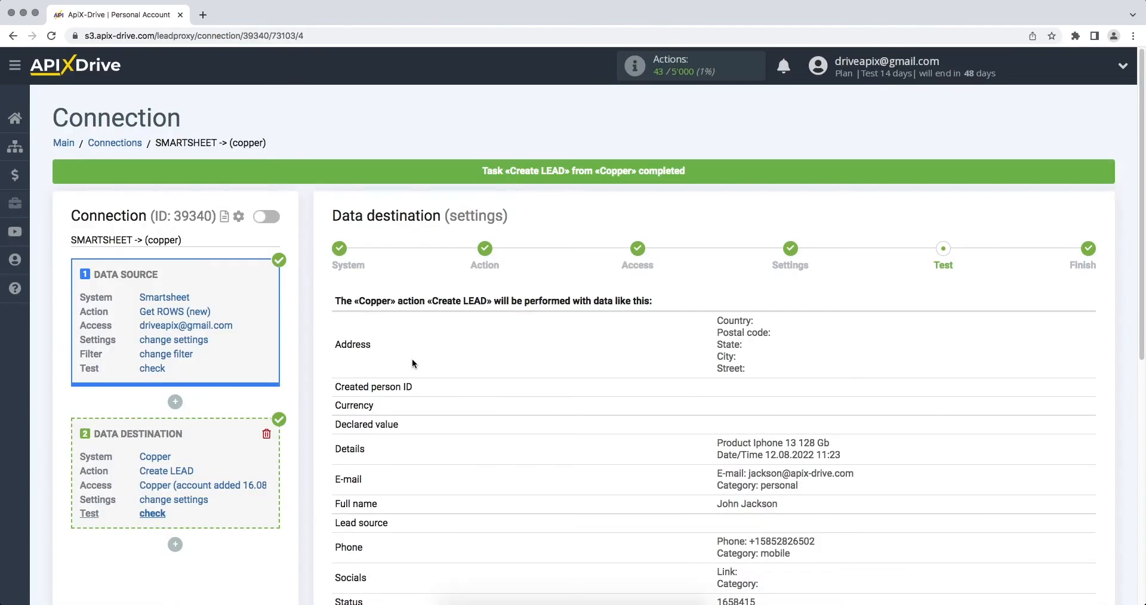
pyautogui.scroll(-5, 412, 359)
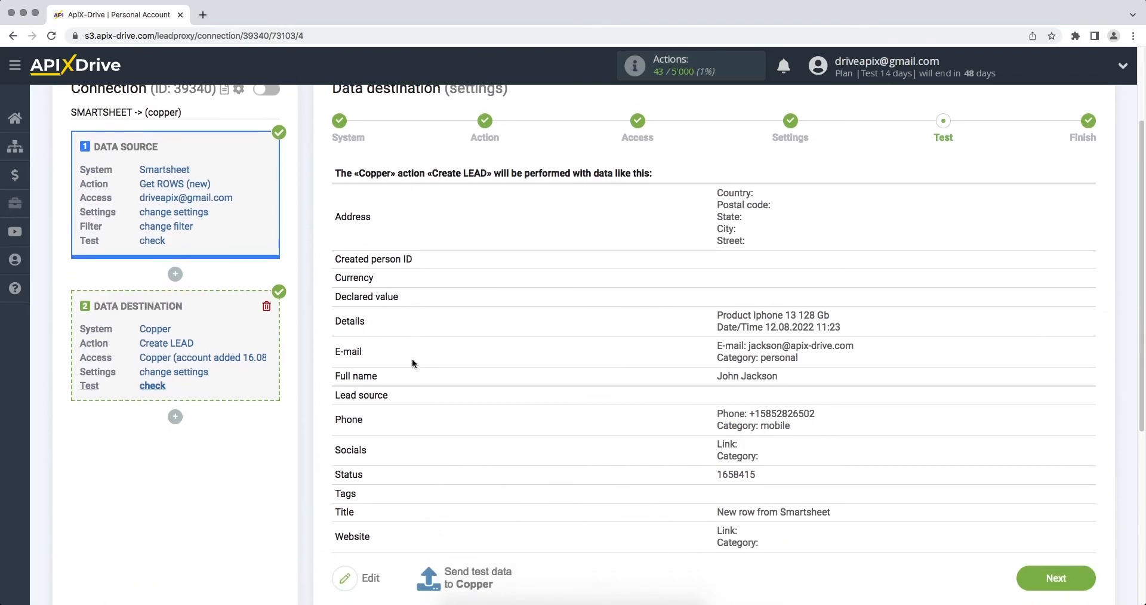
# Finish the Copper destination setup and enable auto-update for the connection at a 10-minute interval
pyautogui.click(1037, 564)
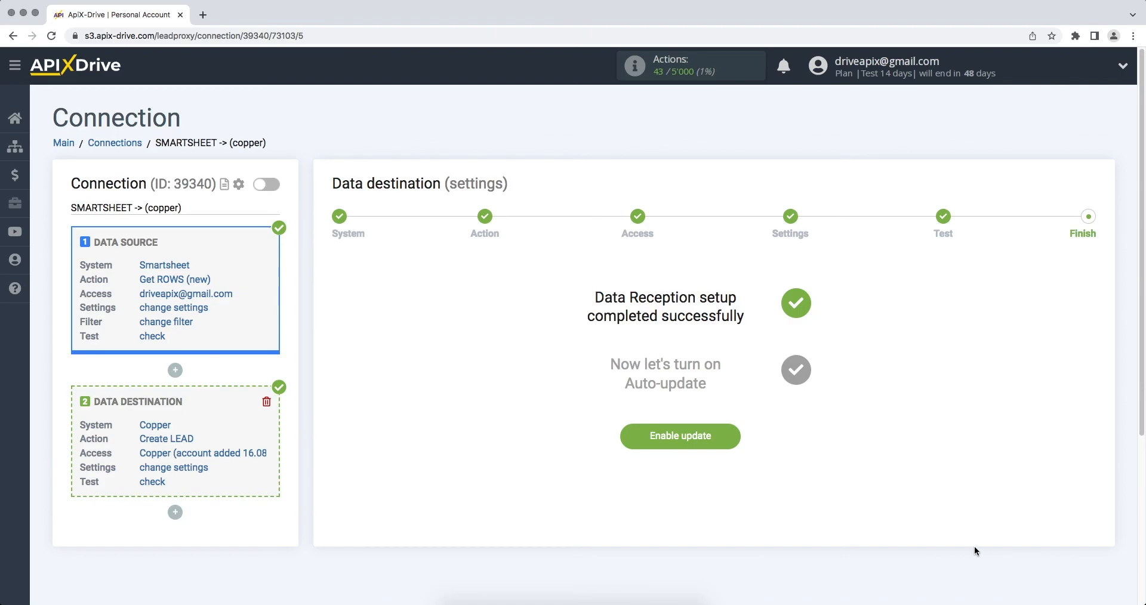
pyautogui.click(664, 437)
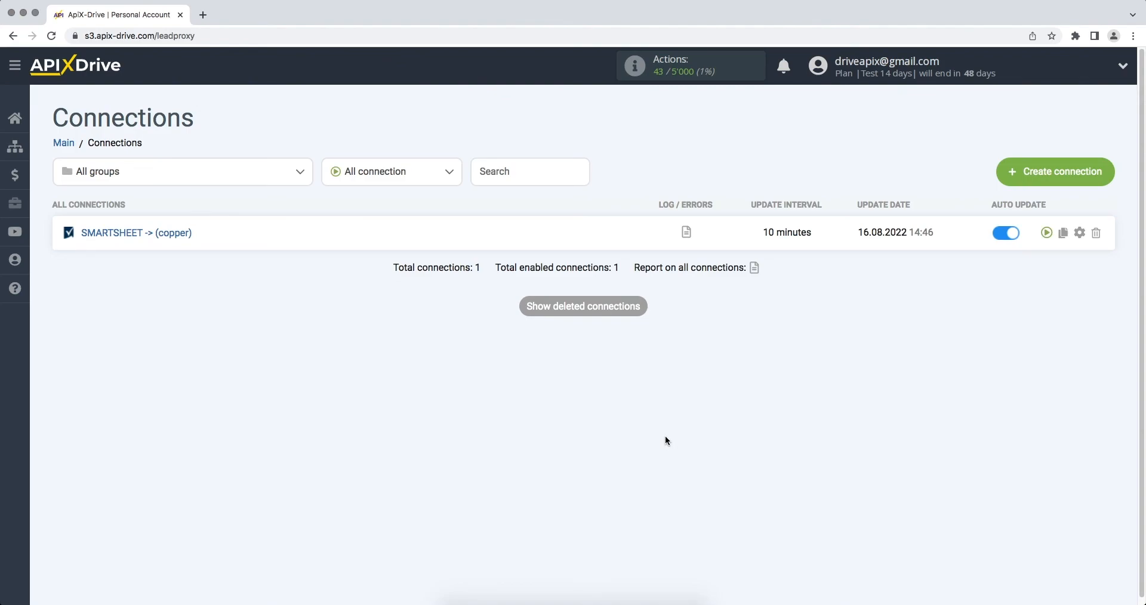
# Set the SMARTSHEET -> (copper) connection's update interval to 5 minutes and save it
pyautogui.click(1079, 233)
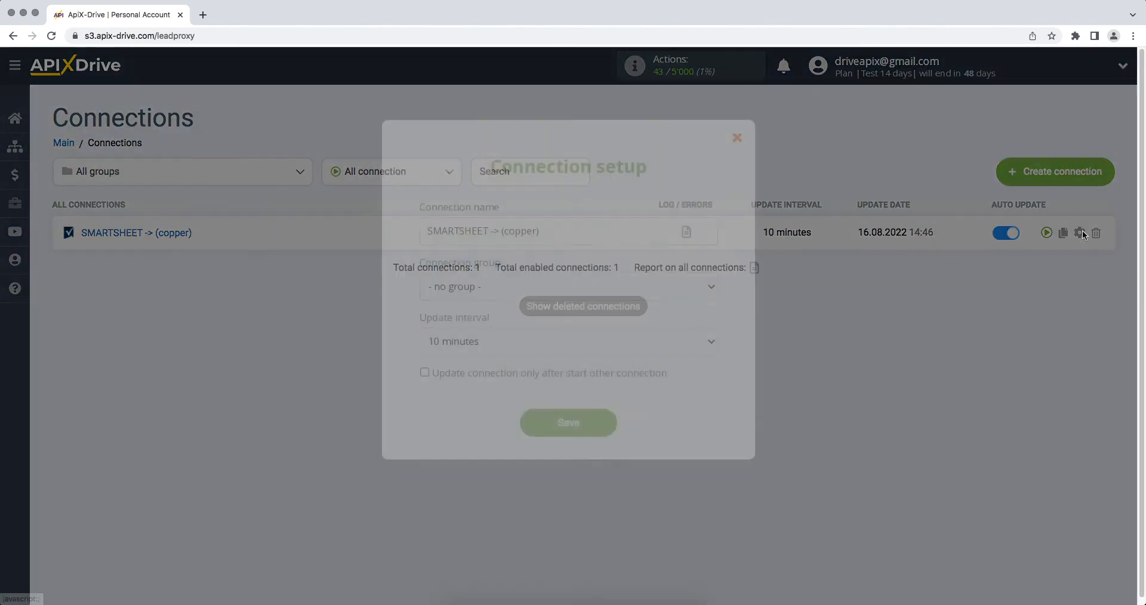
pyautogui.click(698, 341)
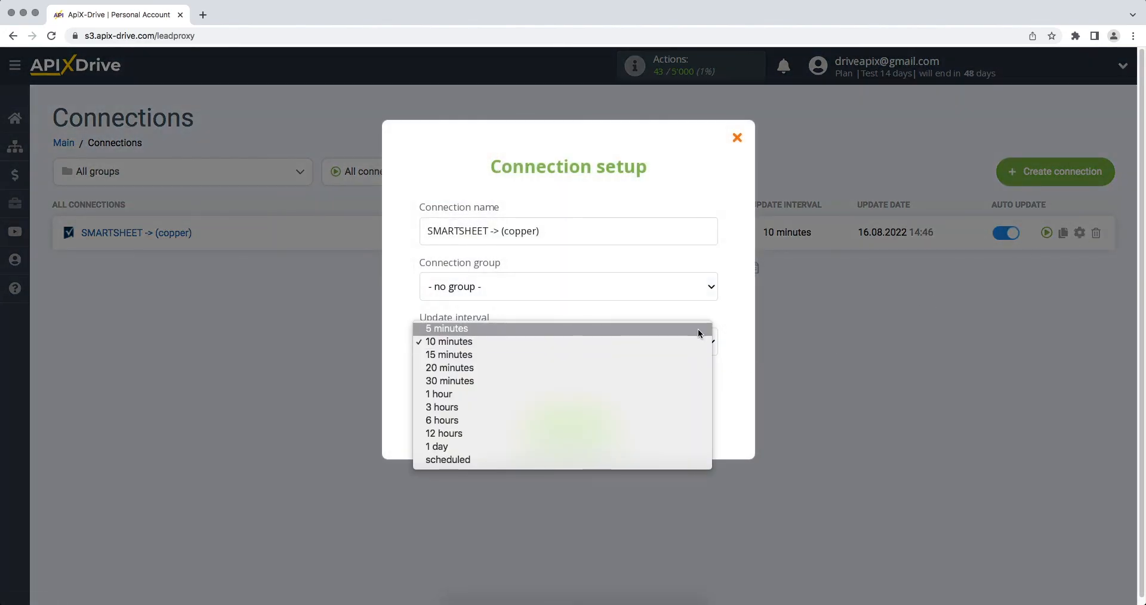
pyautogui.click(697, 328)
pyautogui.click(551, 425)
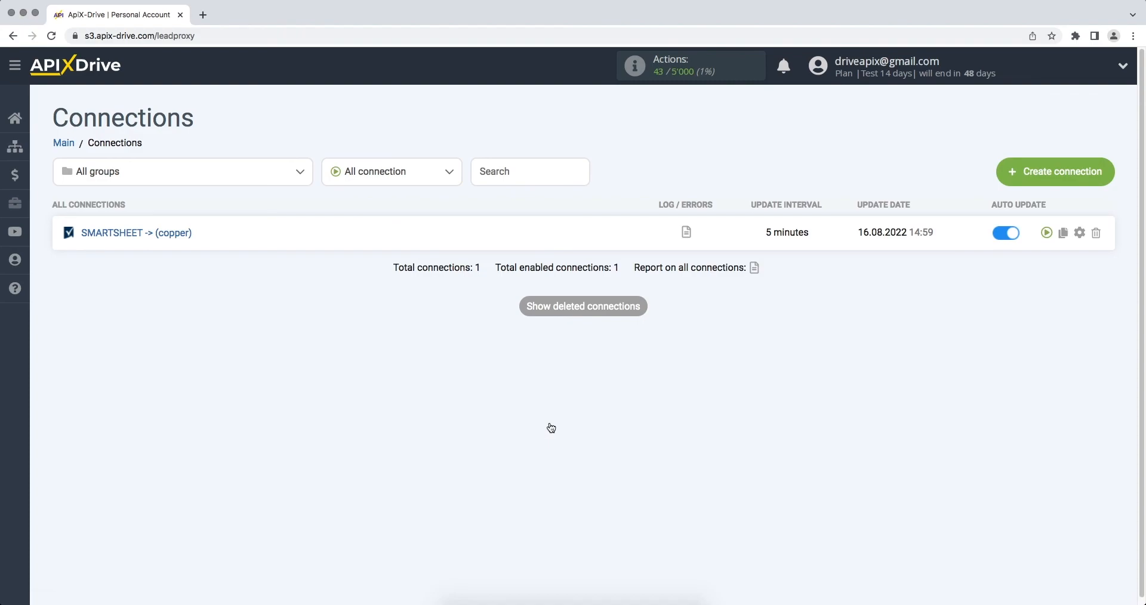